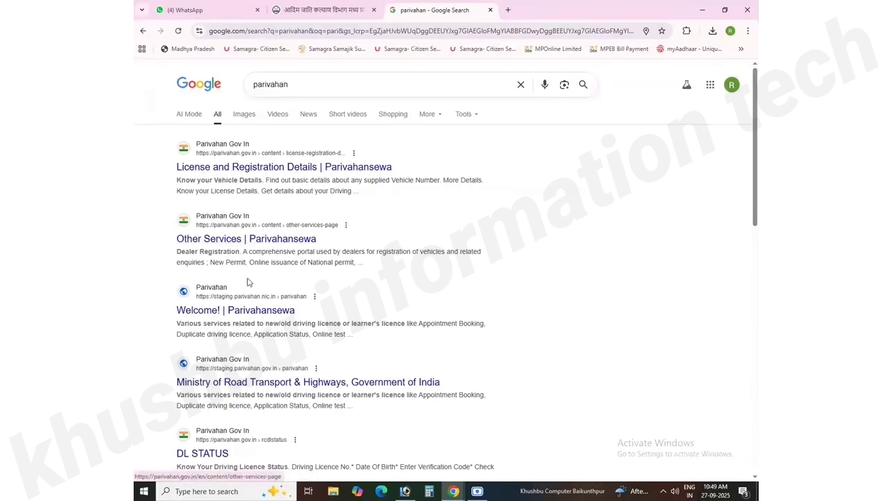
# Step: Open the Welcome! Parivahansewa search result, dismiss its mobile number notice, and open the Drivers/ Learners License service
pyautogui.click(211, 315)
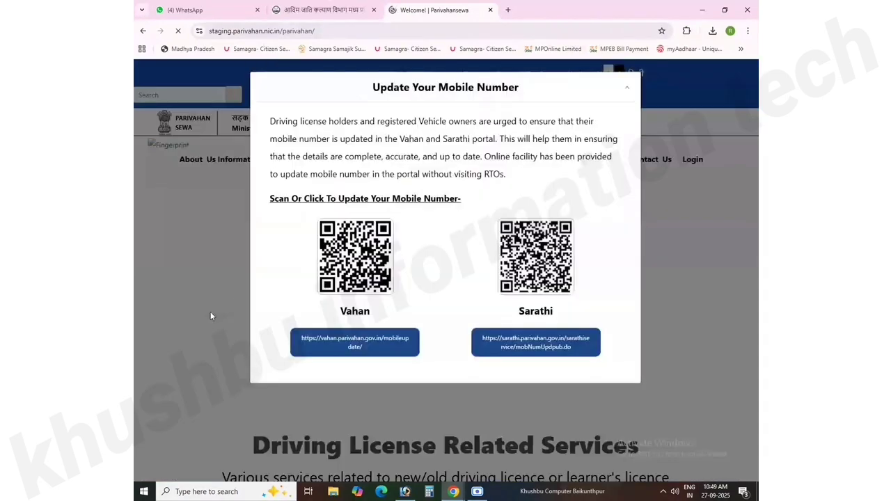
pyautogui.click(624, 92)
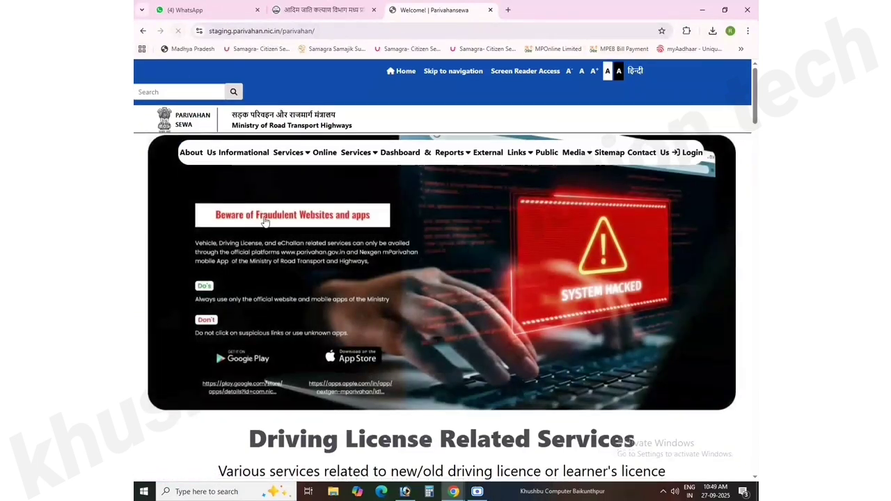
pyautogui.scroll(-4, 264, 221)
pyautogui.scroll(-1, 263, 220)
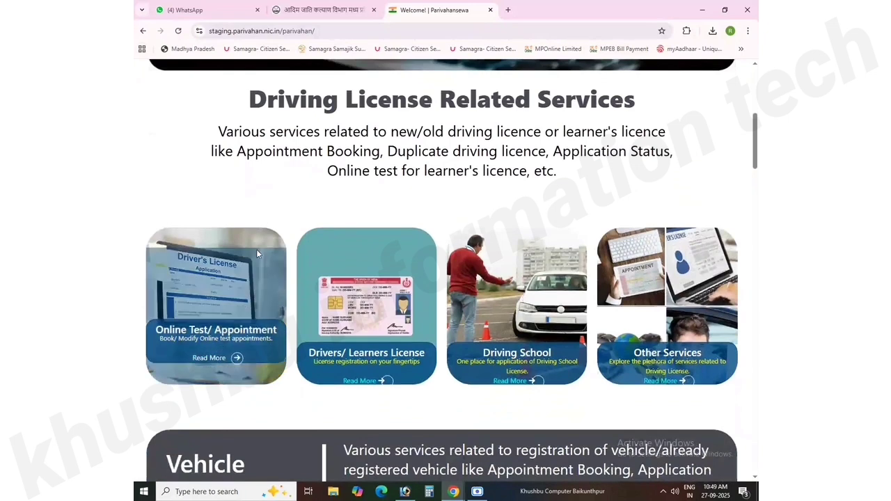
pyautogui.scroll(-1, 265, 222)
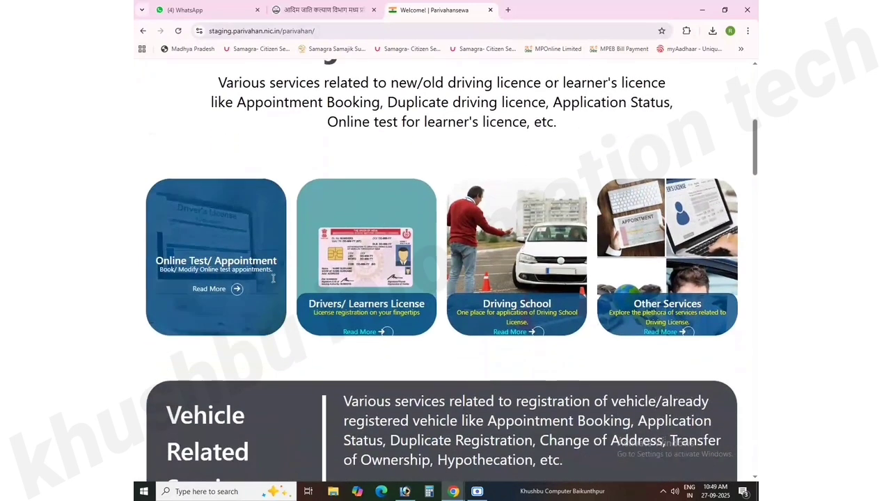
pyautogui.click(367, 265)
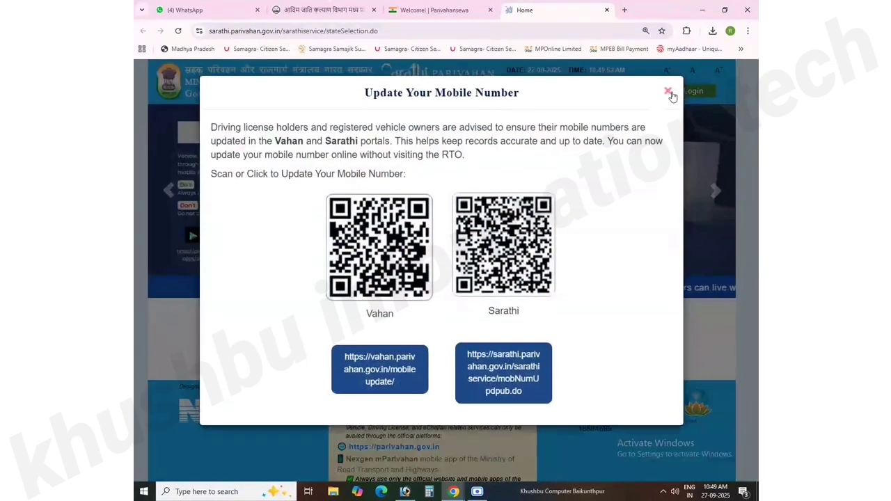
# Step: Dismiss the mobile number notice, select Madhya Pradesh as the state, and close the Contactless Licence Services list
pyautogui.click(670, 92)
pyautogui.click(460, 359)
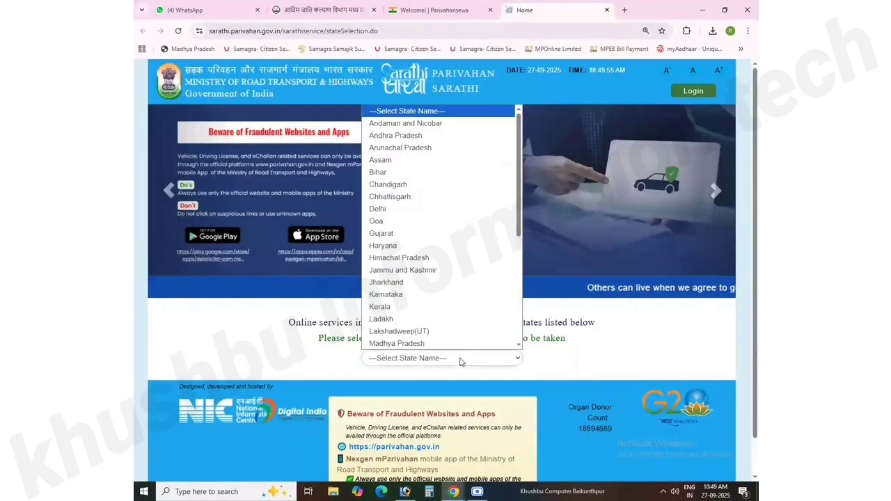
pyautogui.press('m')
pyautogui.press('Return')
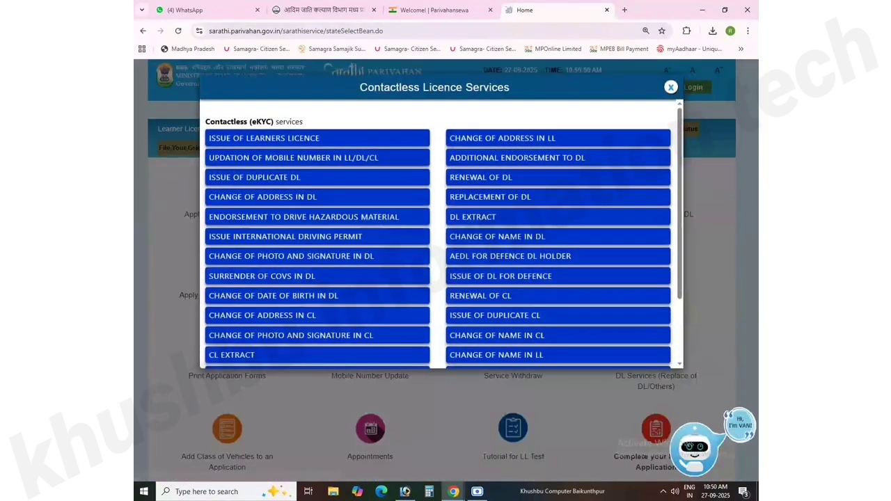
pyautogui.click(670, 87)
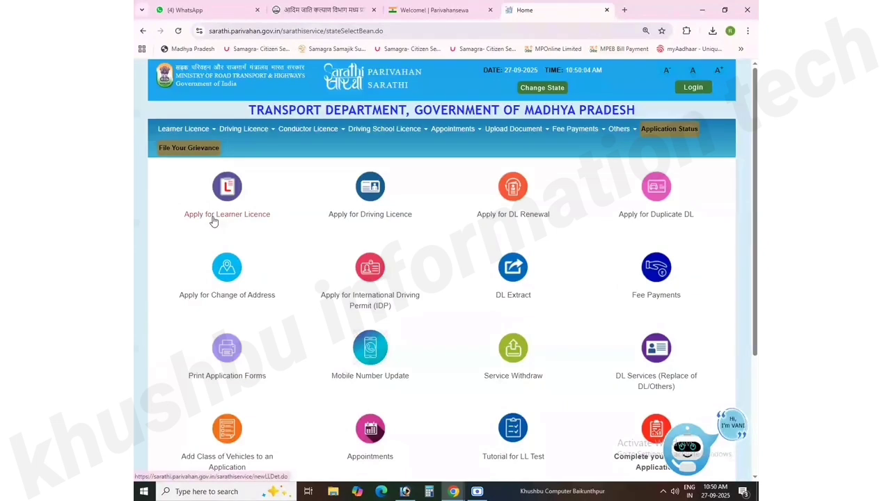
pyautogui.click(213, 220)
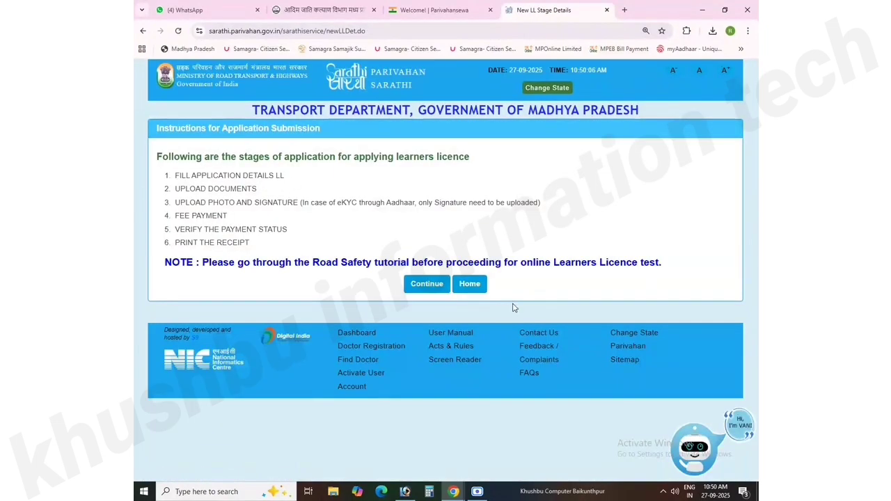
pyautogui.click(427, 288)
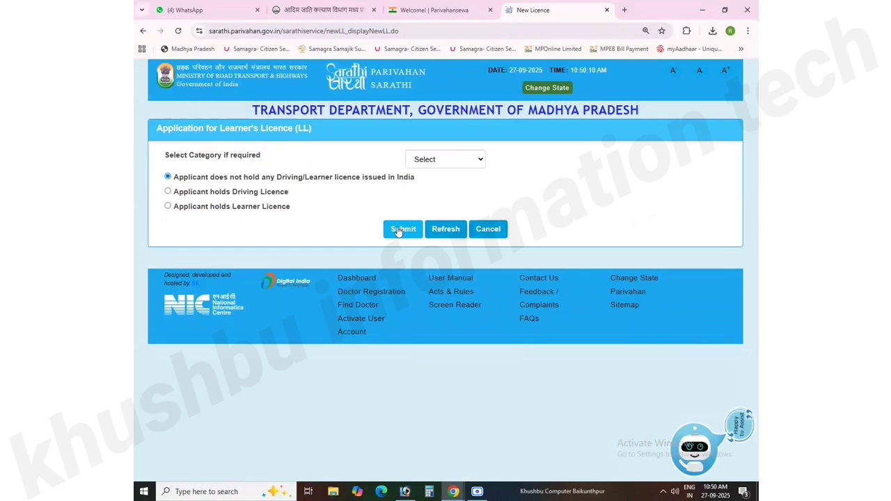
pyautogui.click(430, 159)
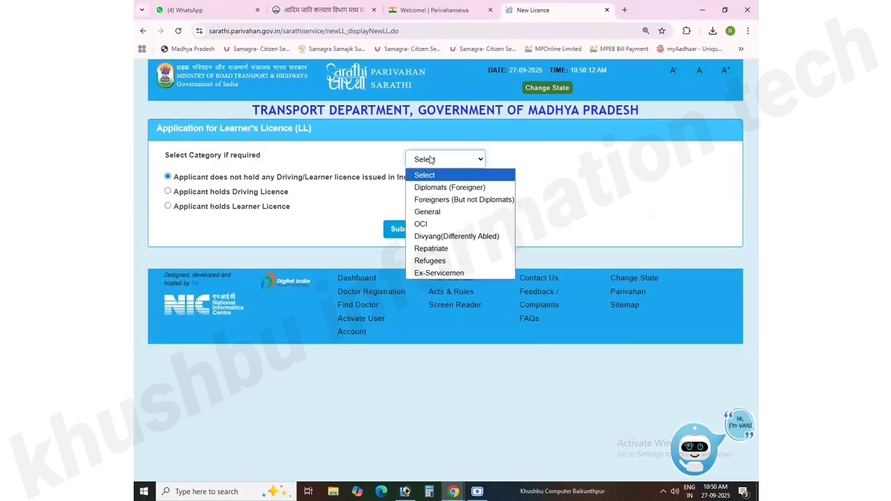
pyautogui.click(438, 172)
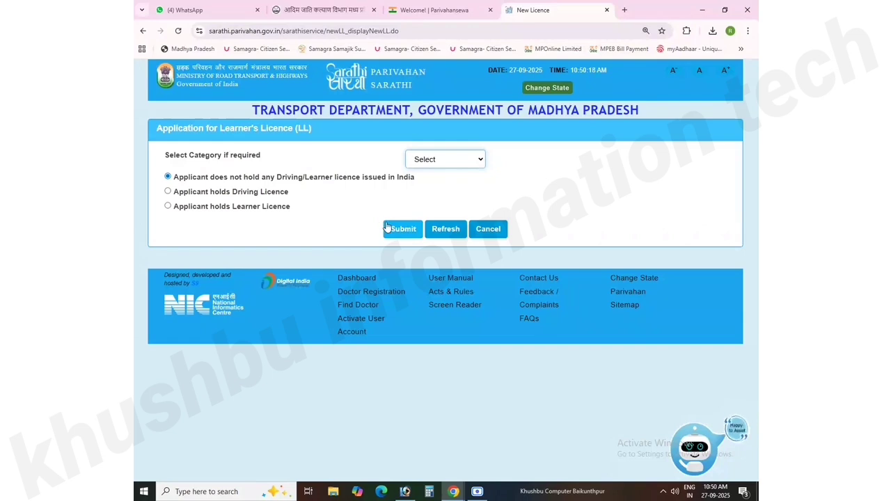
pyautogui.click(480, 230)
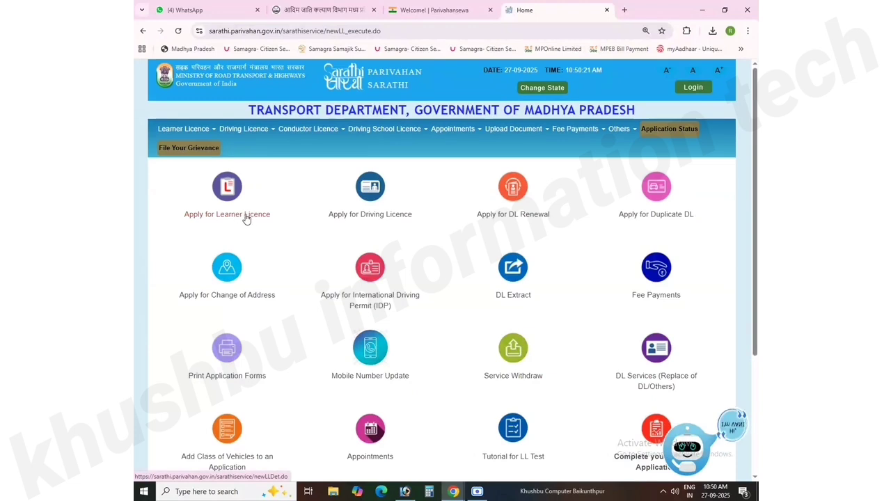
# Step: Start a learner licence application in the General category for an applicant holding no licence, and submit it
pyautogui.click(246, 217)
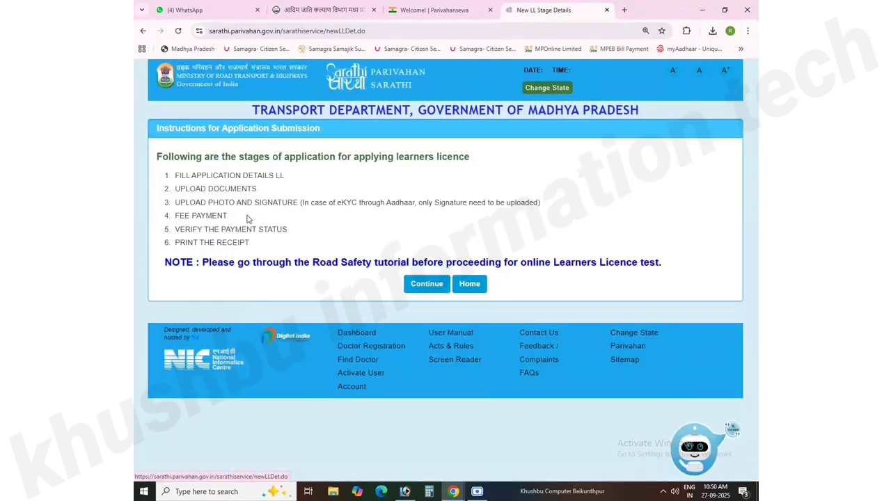
pyautogui.click(417, 284)
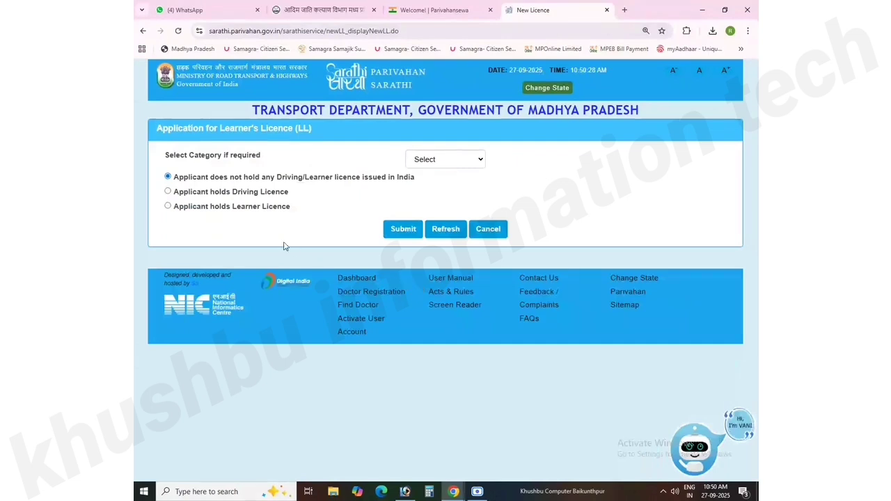
pyautogui.click(443, 159)
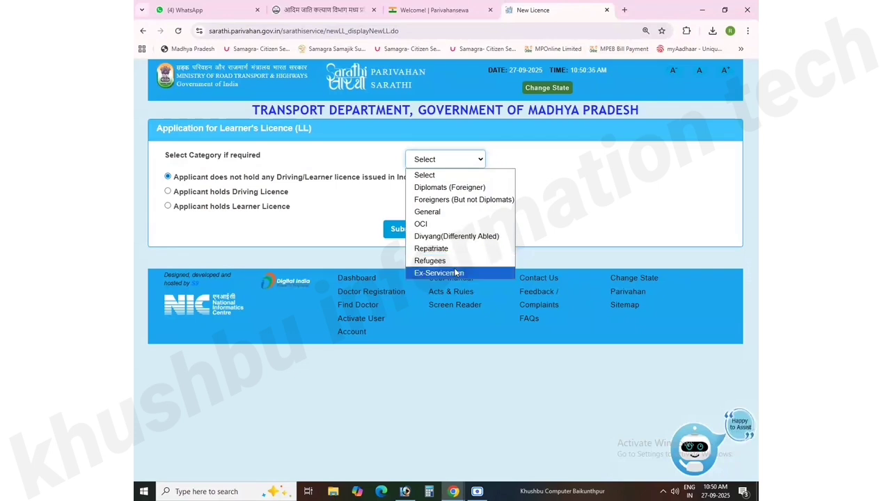
pyautogui.click(443, 214)
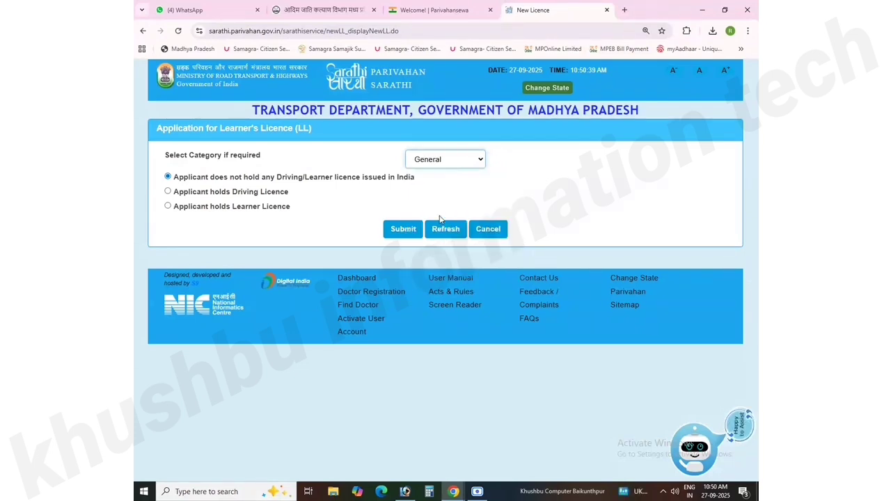
pyautogui.click(403, 230)
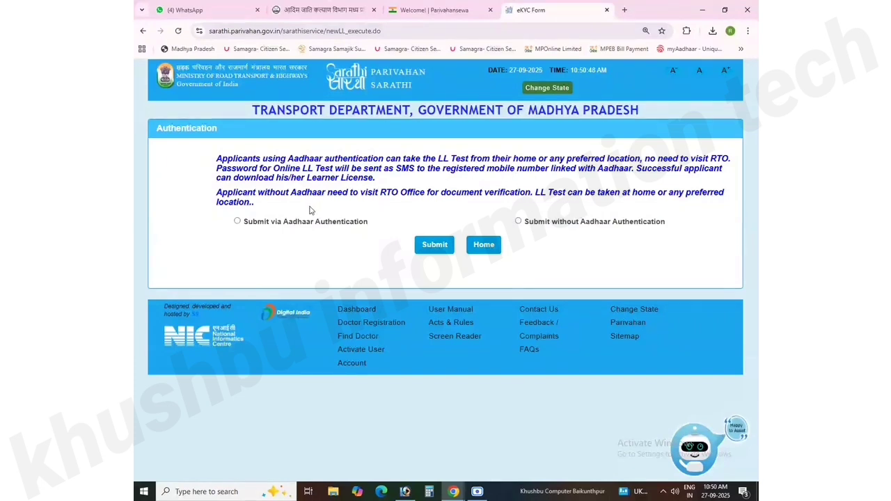
# Step: Choose to submit via Aadhaar Authentication and acknowledge the mobile number alert
pyautogui.click(238, 222)
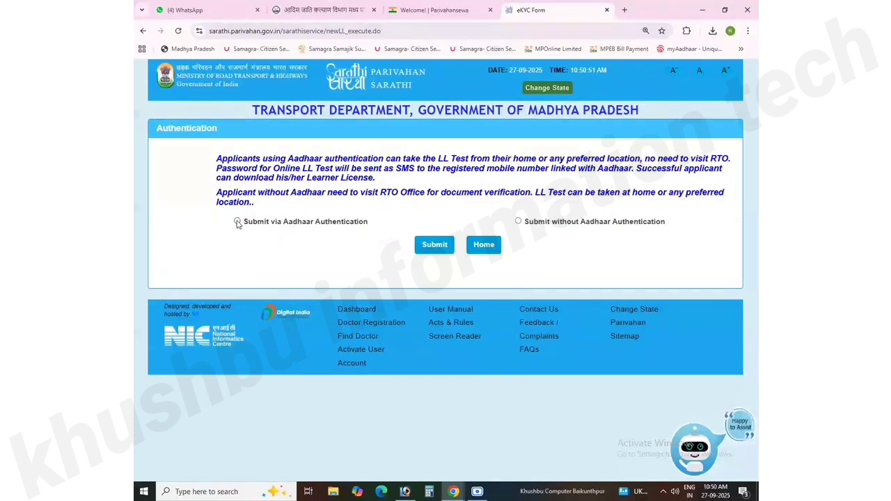
pyautogui.click(435, 244)
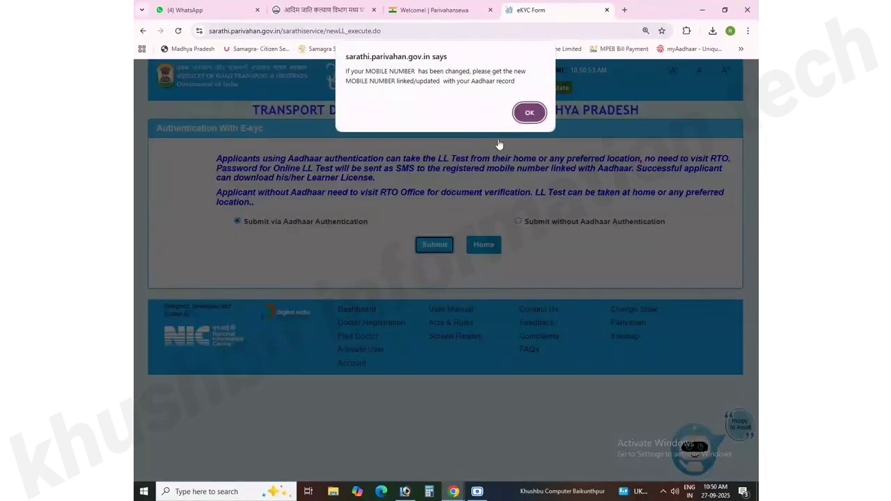
pyautogui.click(529, 113)
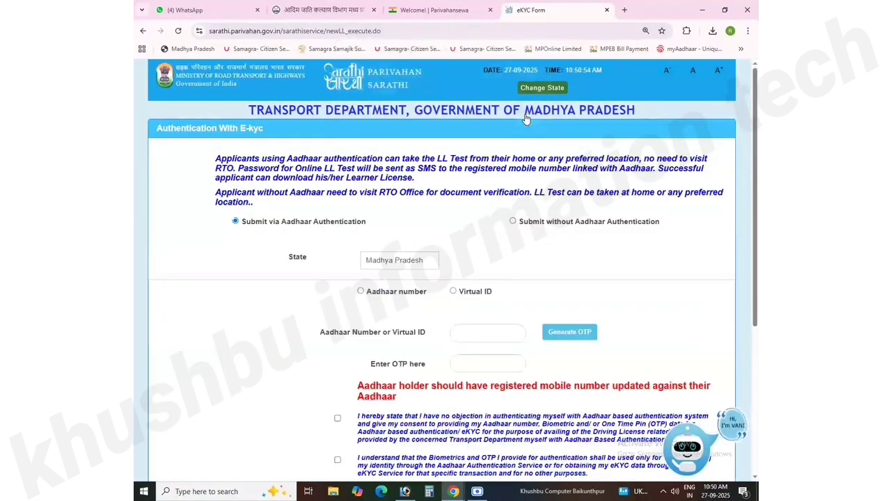
# Step: Choose Aadhaar number as the ID type, enter the applicant's Aadhaar number, and generate the OTP
pyautogui.click(364, 292)
pyautogui.click(465, 333)
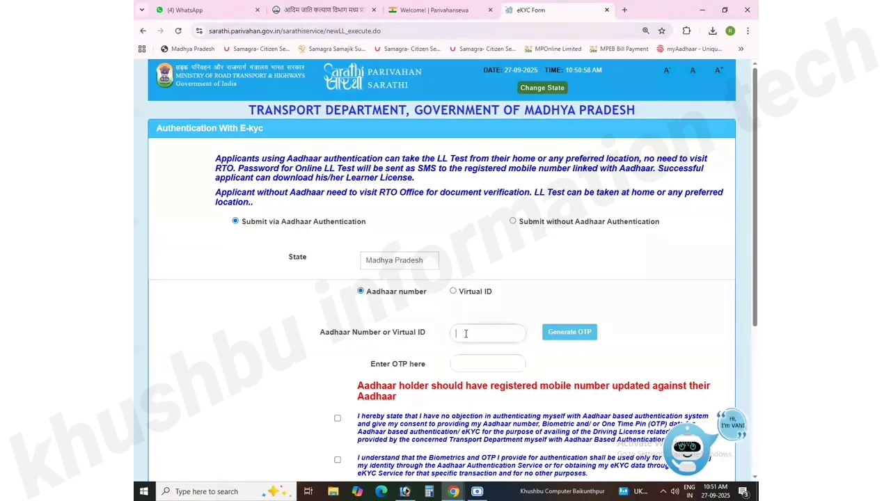
pyautogui.write('•')
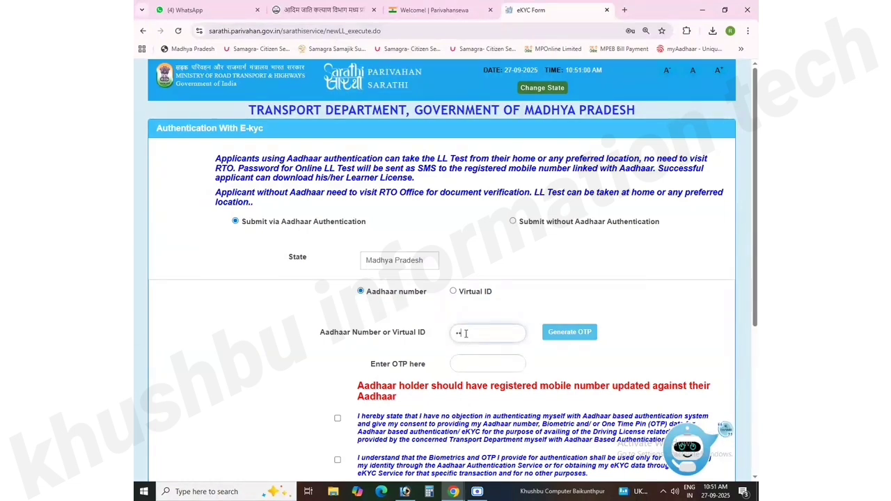
pyautogui.write('•••')
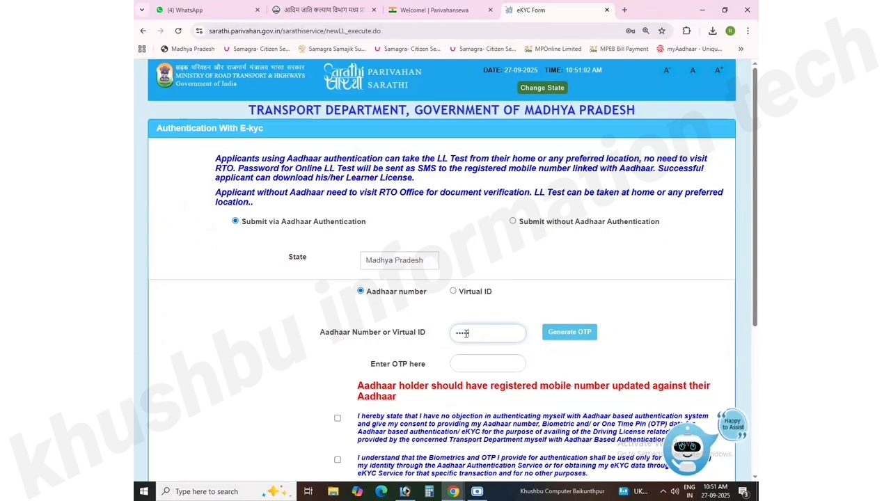
pyautogui.write('•••')
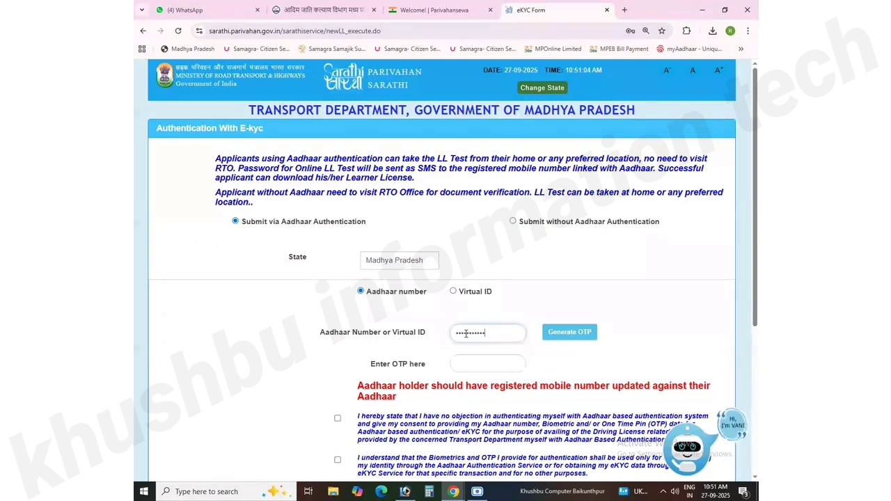
pyautogui.click(562, 332)
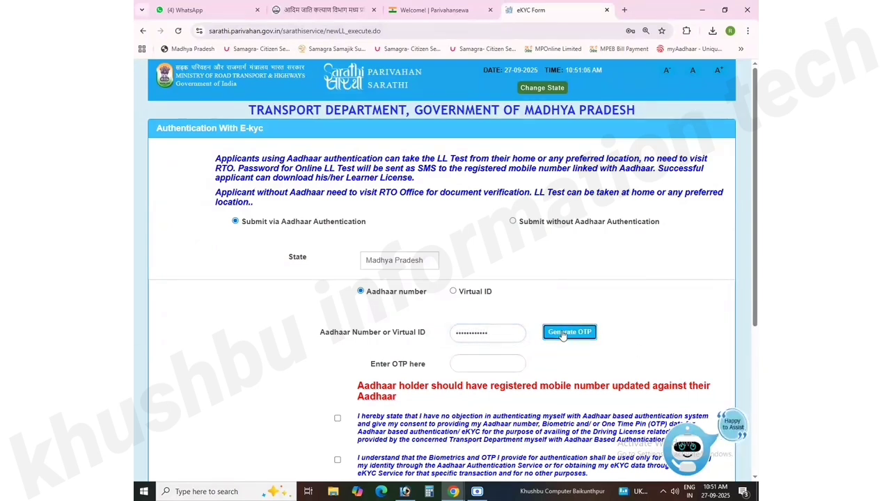
# Step: Enter the received OTP, accept all three Aadhaar consent declarations, and authenticate
pyautogui.click(503, 371)
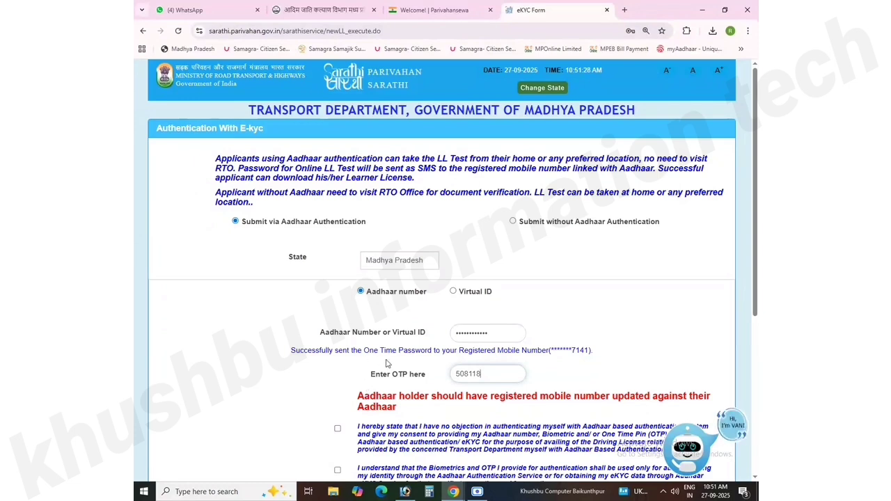
pyautogui.click(337, 430)
pyautogui.scroll(-2, 336, 434)
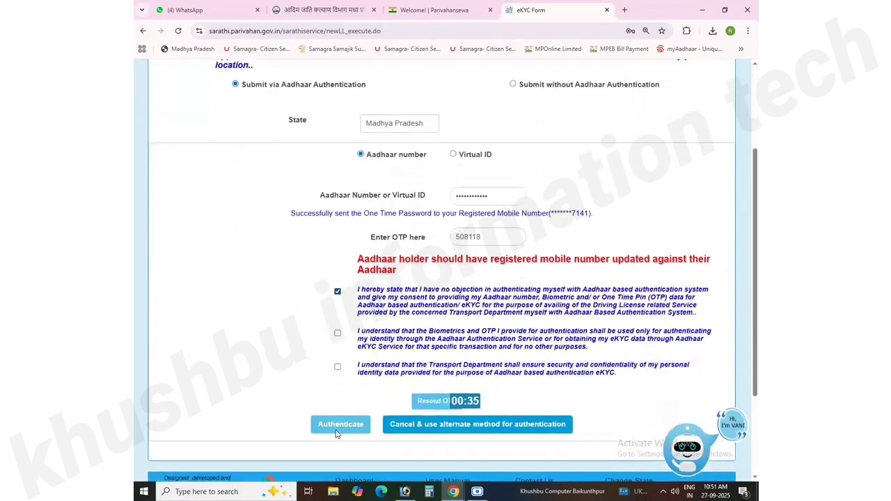
pyautogui.click(337, 324)
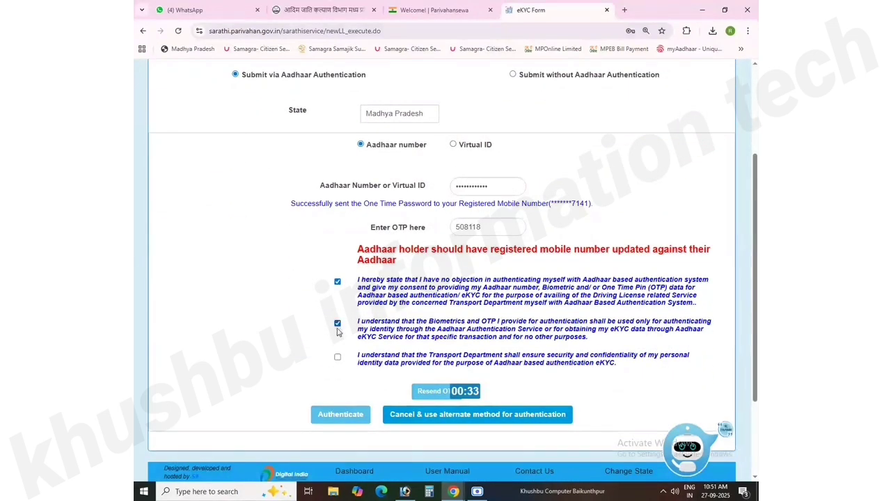
pyautogui.click(338, 357)
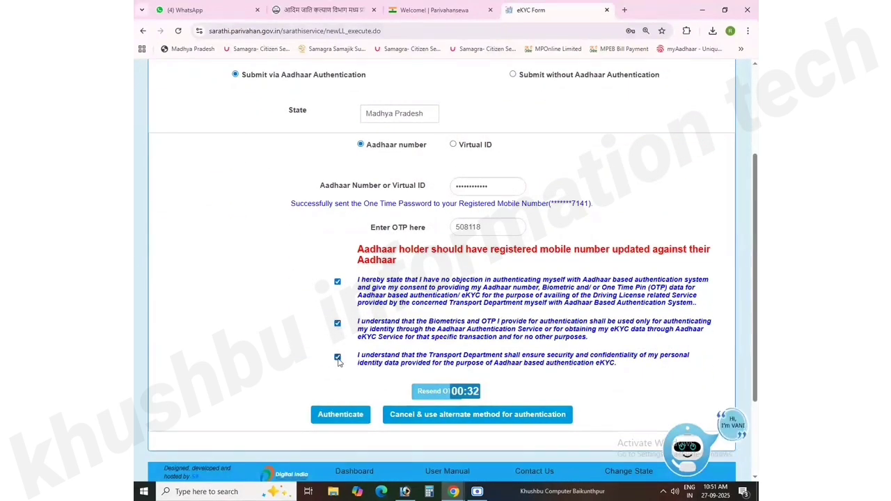
pyautogui.click(341, 418)
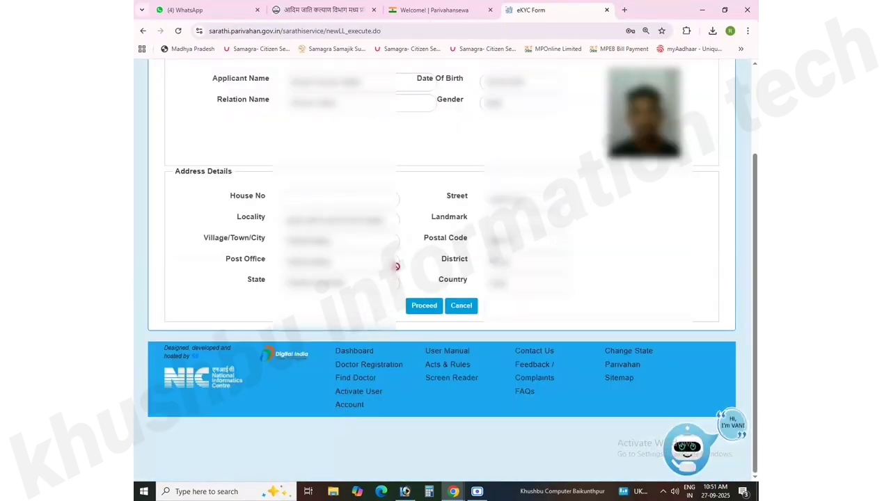
# Step: Review the applicant and address details fetched through e-KYC and proceed to the application form
pyautogui.scroll(1, 394, 271)
pyautogui.scroll(2, 395, 266)
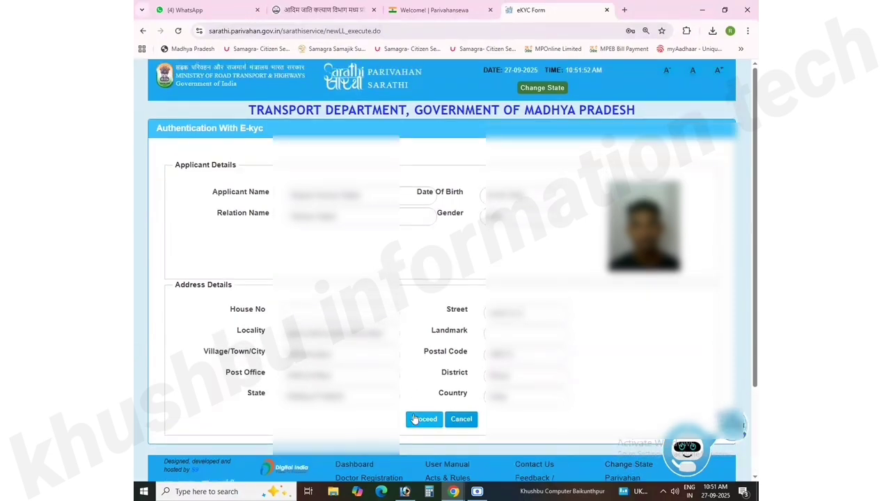
pyautogui.click(416, 425)
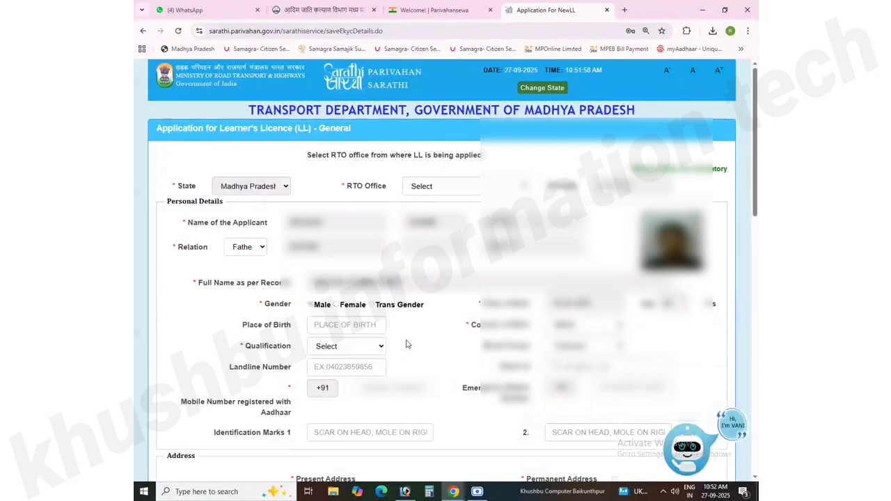
# Step: Select REWA RTO -- MP17 as the RTO office for the learner's licence application
pyautogui.click(440, 188)
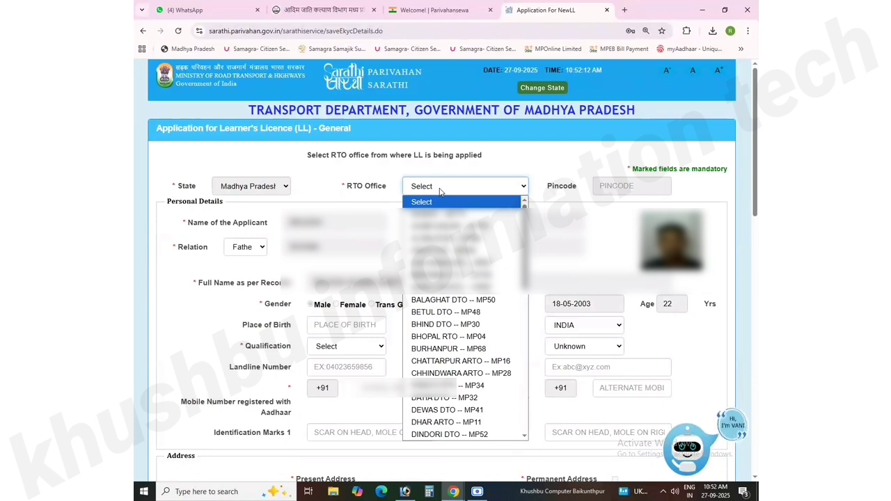
pyautogui.write('rewa')
pyautogui.press('Return')
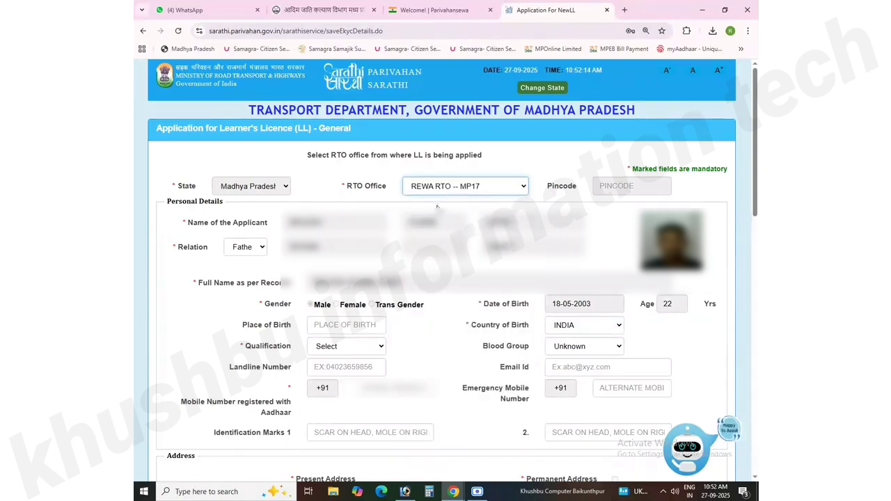
# Step: Set the applicant's qualification to Graduate in Non Medical Sciences in the personal details
pyautogui.click(527, 206)
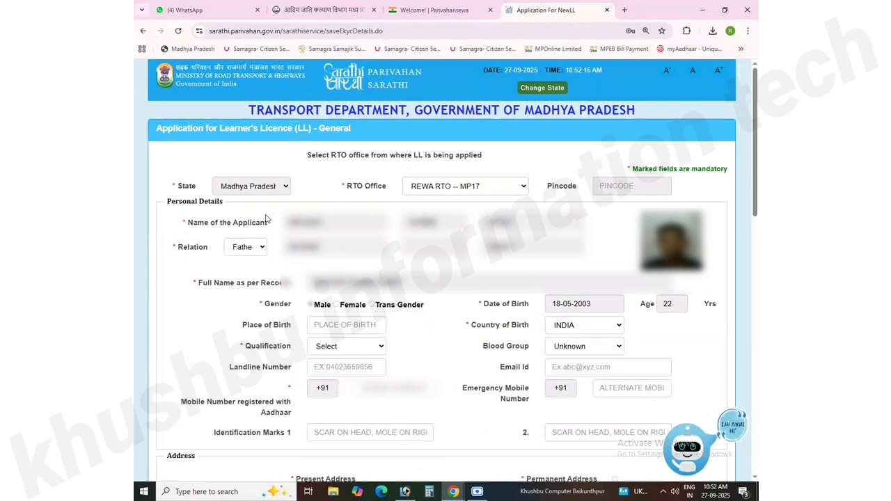
pyautogui.click(332, 354)
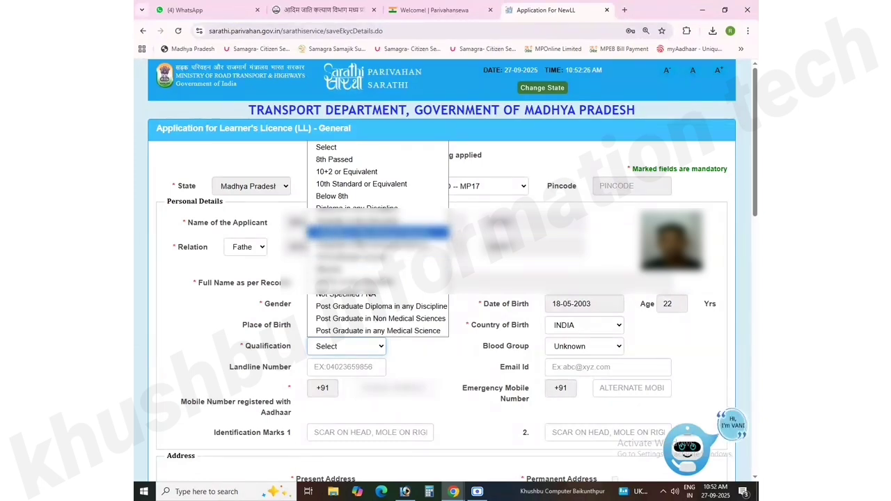
pyautogui.click(376, 232)
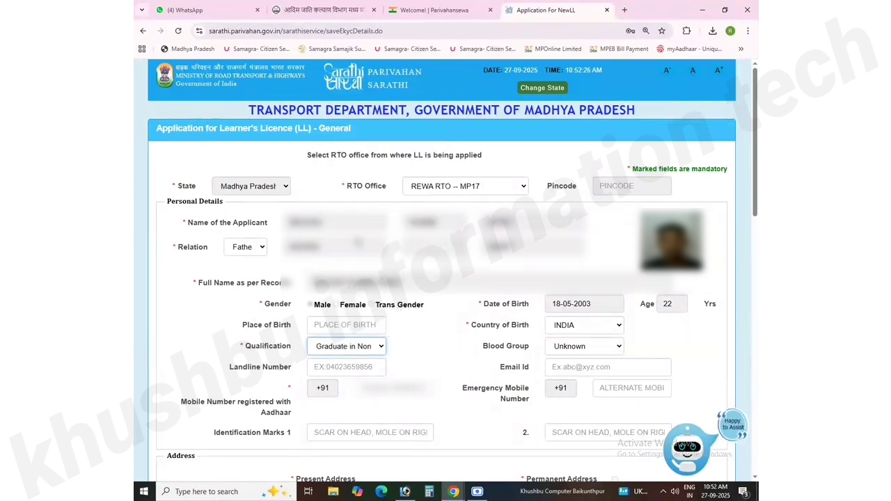
pyautogui.click(352, 353)
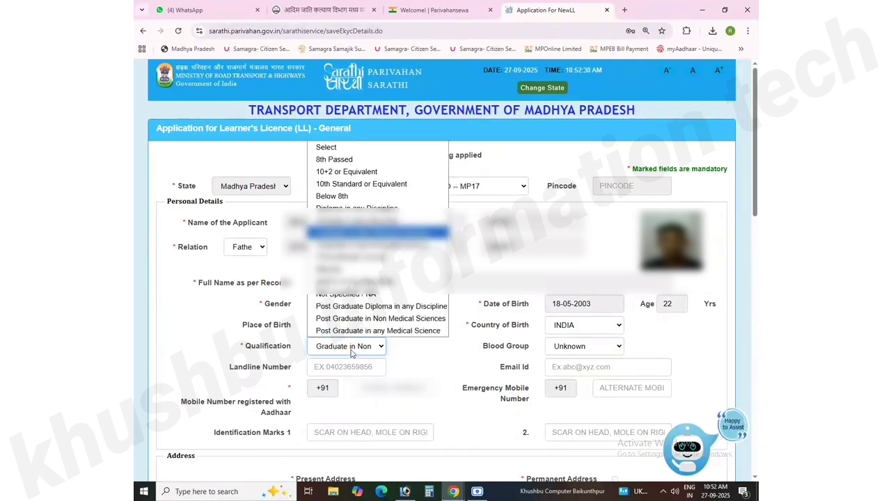
pyautogui.click(352, 354)
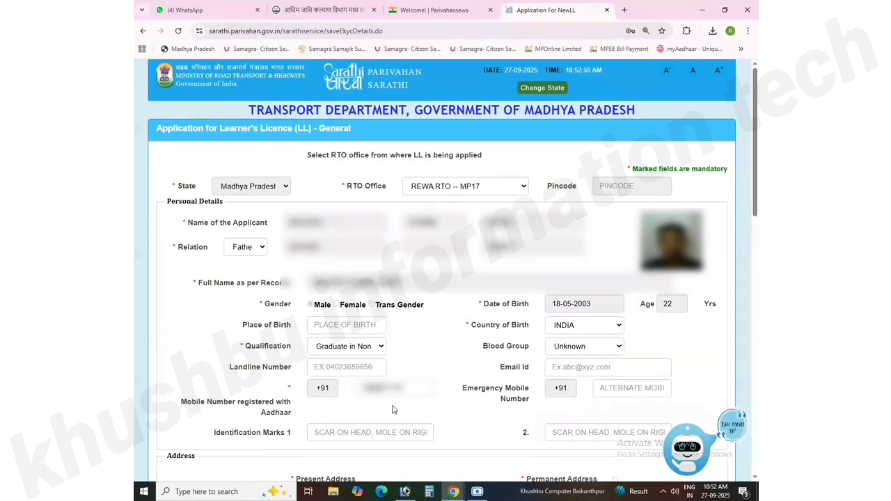
# Step: Select the applicant's sub-district for both the present address and the permanent address
pyautogui.scroll(-5, 392, 409)
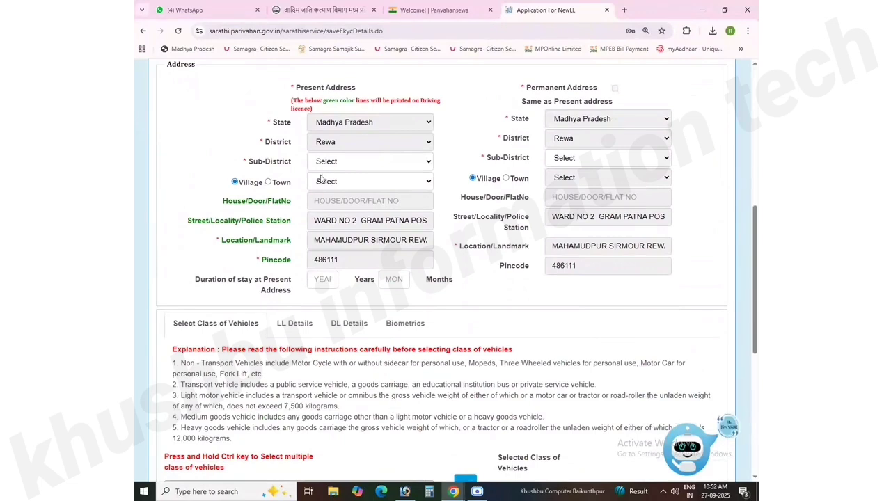
pyautogui.click(347, 165)
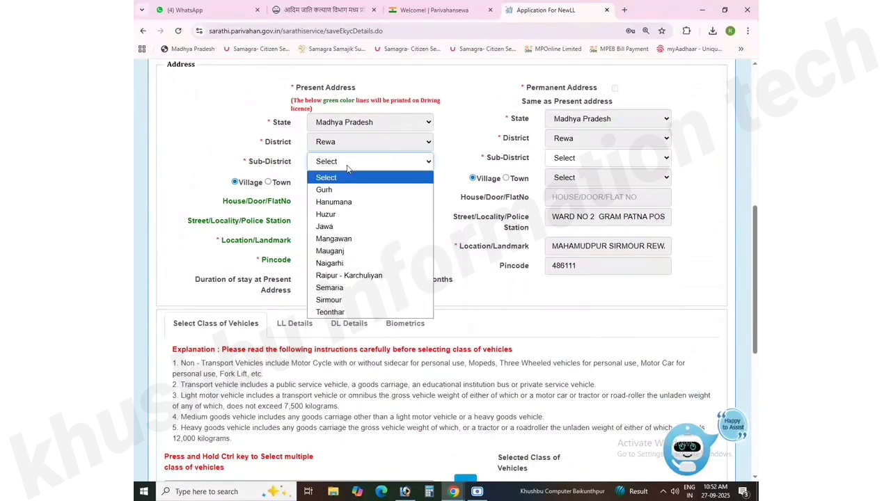
pyautogui.press('r')
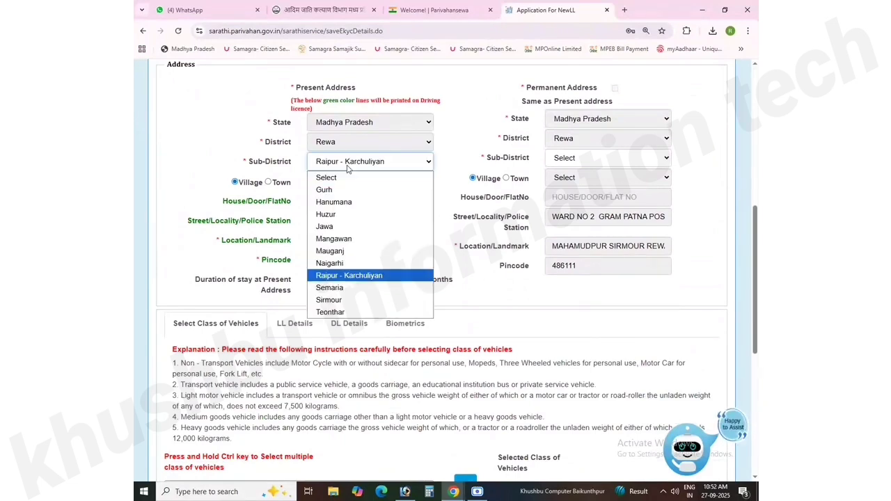
pyautogui.click(335, 239)
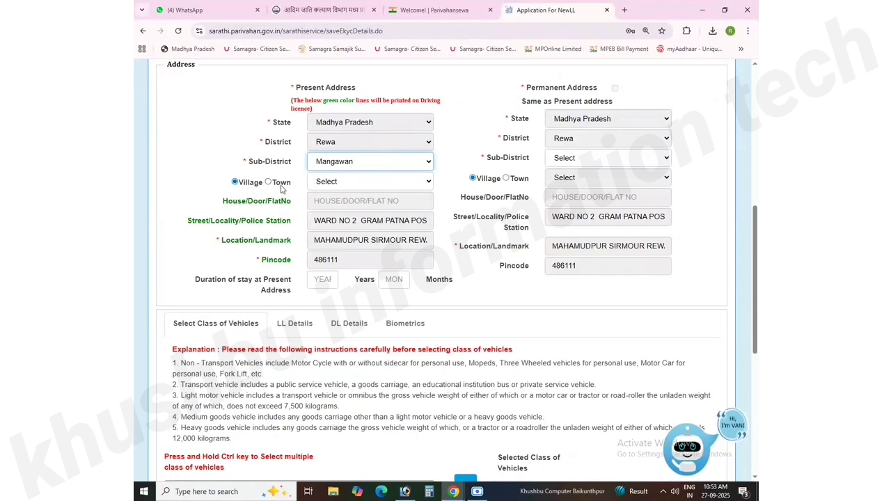
pyautogui.click(310, 166)
pyautogui.click(347, 165)
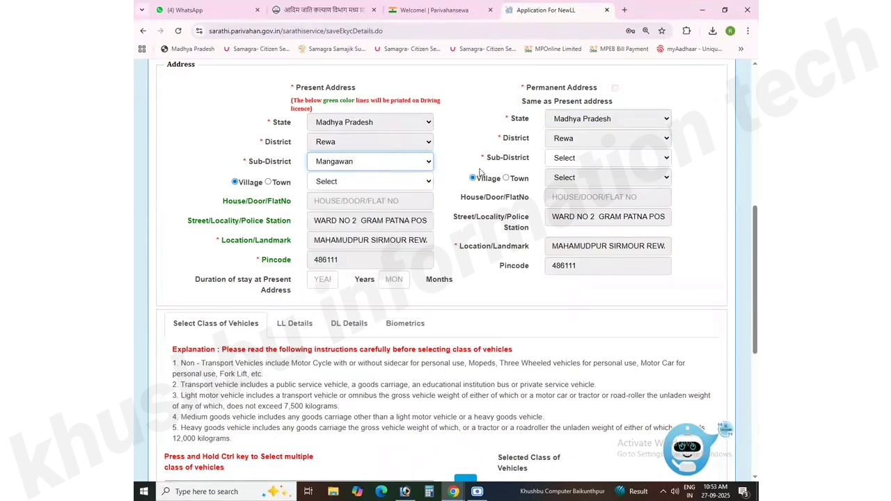
pyautogui.click(566, 160)
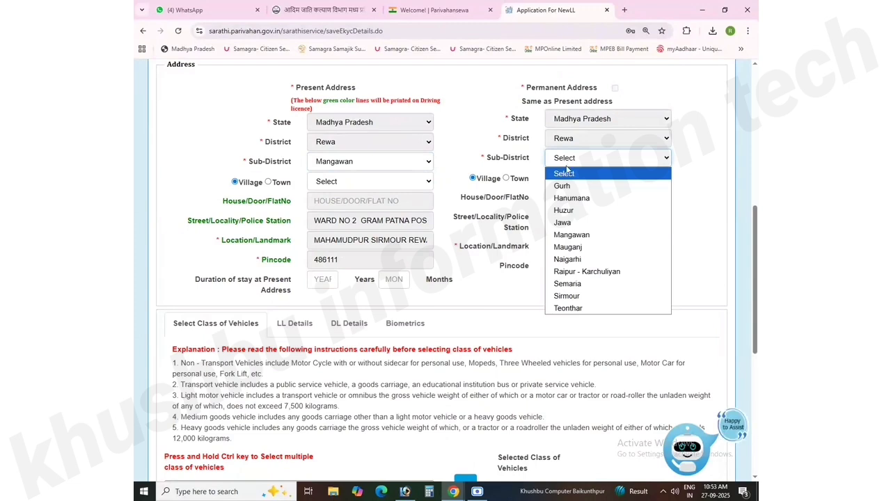
pyautogui.click(542, 213)
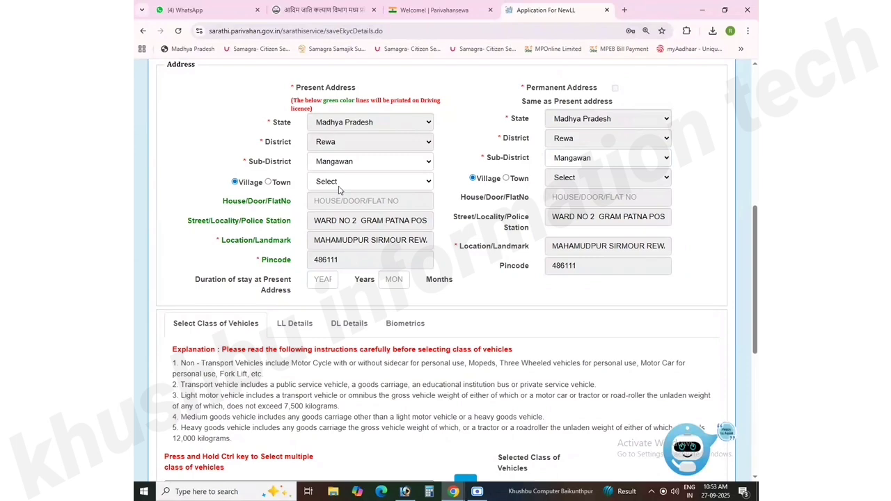
# Step: Select the applicant's village in the present address
pyautogui.click(339, 182)
pyautogui.write('p')
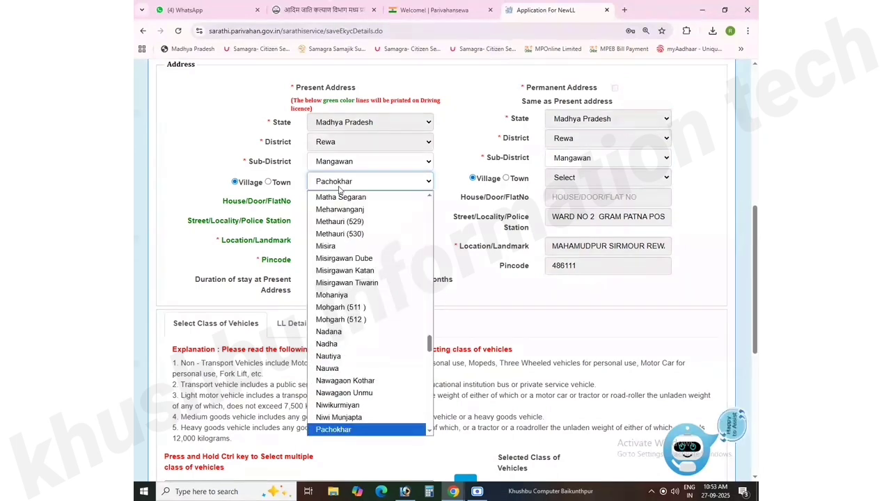
pyautogui.press('Down')
pyautogui.press('Down')
pyautogui.press('Down')
pyautogui.press('Down')
pyautogui.press('Down')
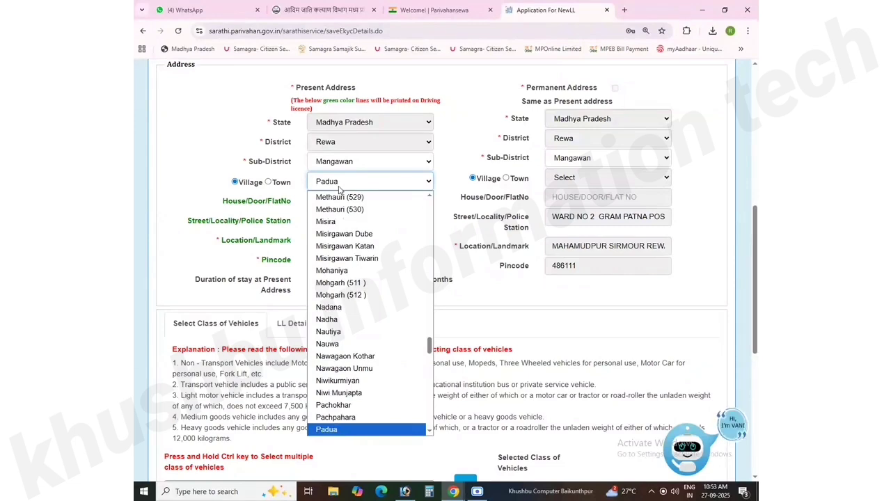
pyautogui.press('Down')
pyautogui.press('Down')
pyautogui.press('Down')
pyautogui.press('Down')
pyautogui.press('Down')
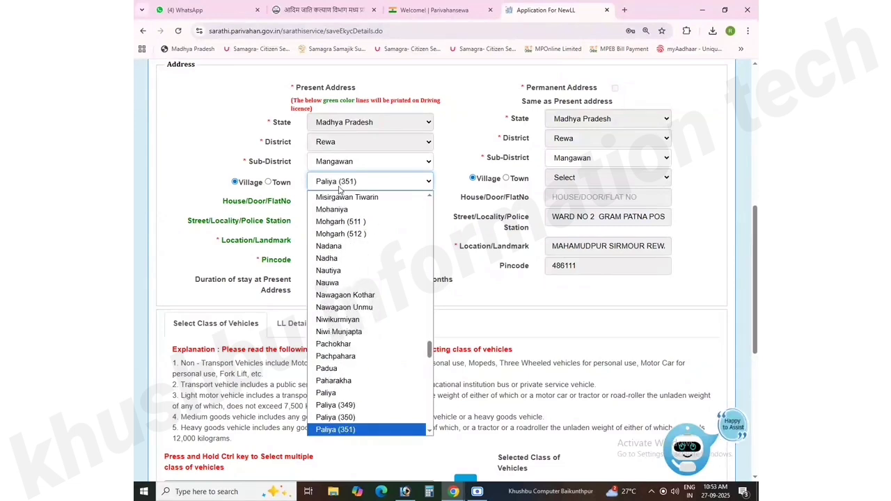
pyautogui.press('Down')
pyautogui.press('Down')
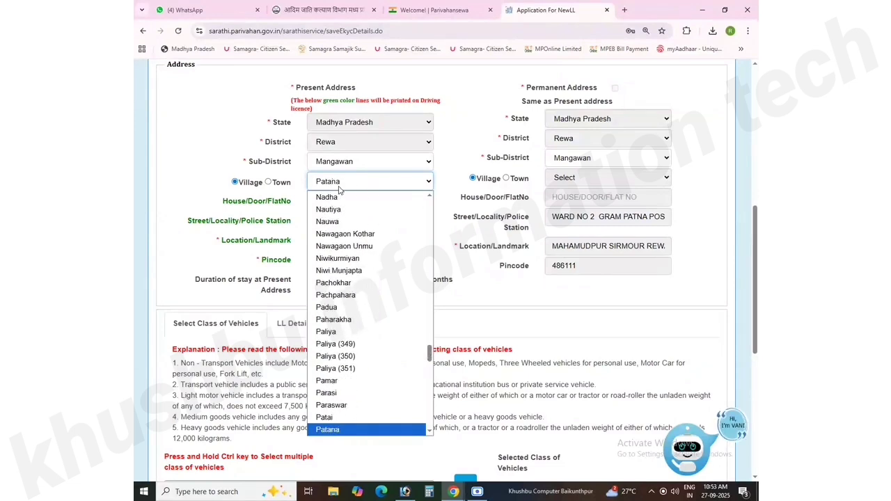
pyautogui.press('Down')
pyautogui.click(342, 416)
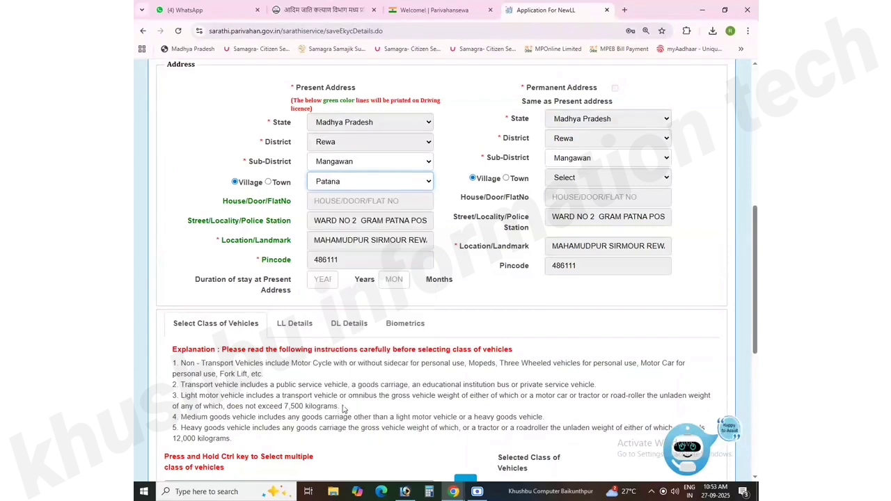
pyautogui.click(451, 213)
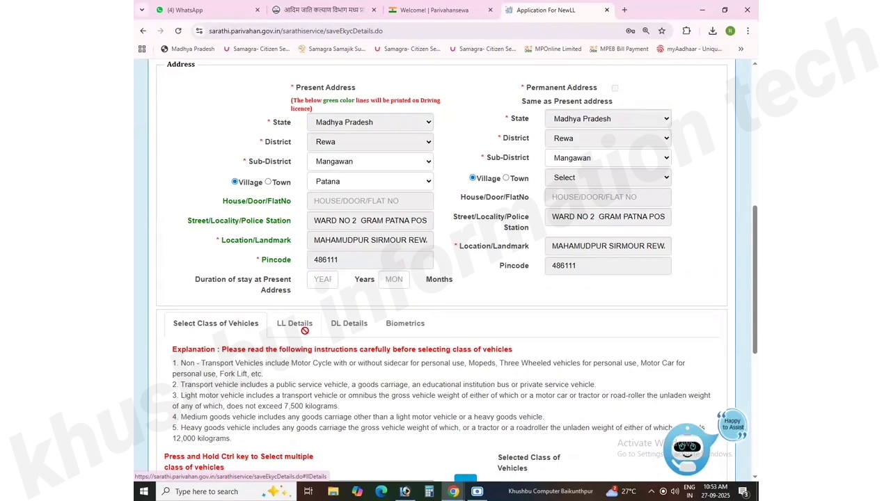
# Step: Add Motor Cycle with Gear (Non Transport) (MCWG) and LIGHT MOTOR VEHICLE (LMV) to the selected classes of vehicles
pyautogui.scroll(-4, 304, 330)
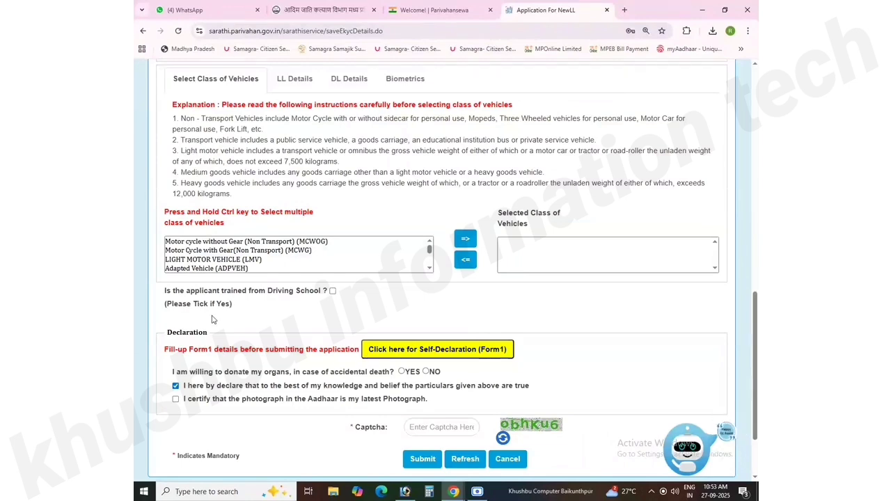
pyautogui.click(221, 251)
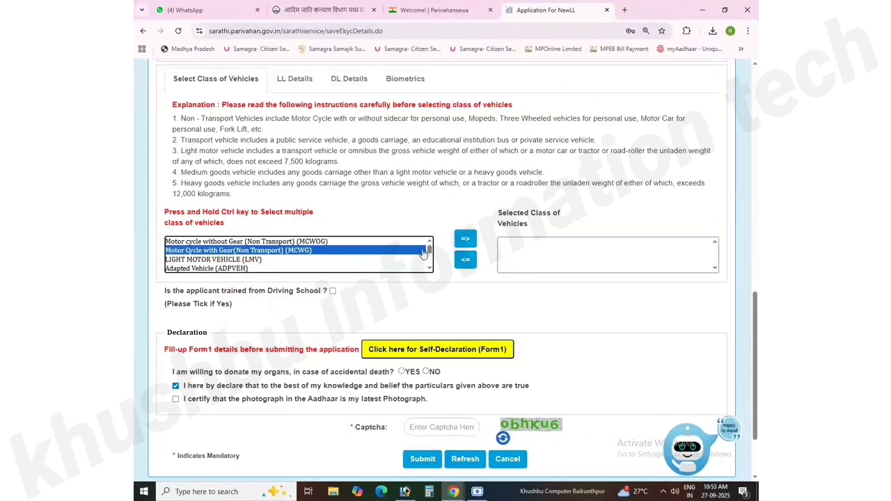
pyautogui.click(464, 238)
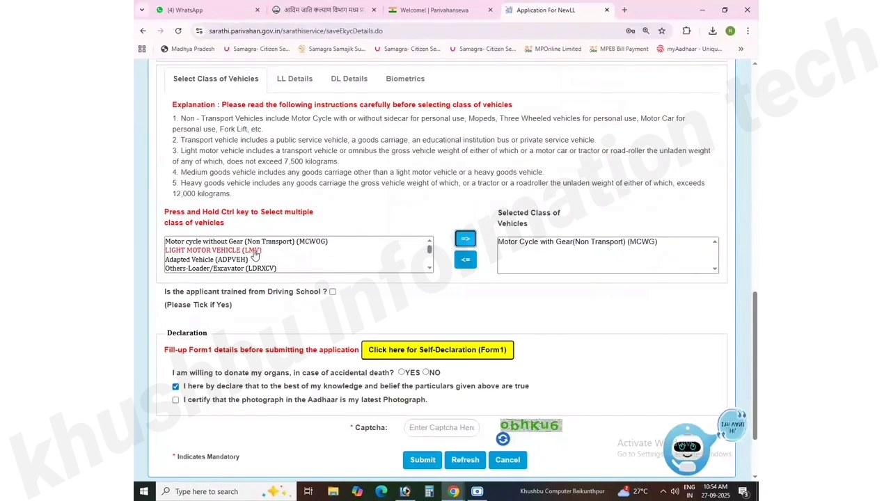
pyautogui.click(255, 252)
pyautogui.click(461, 243)
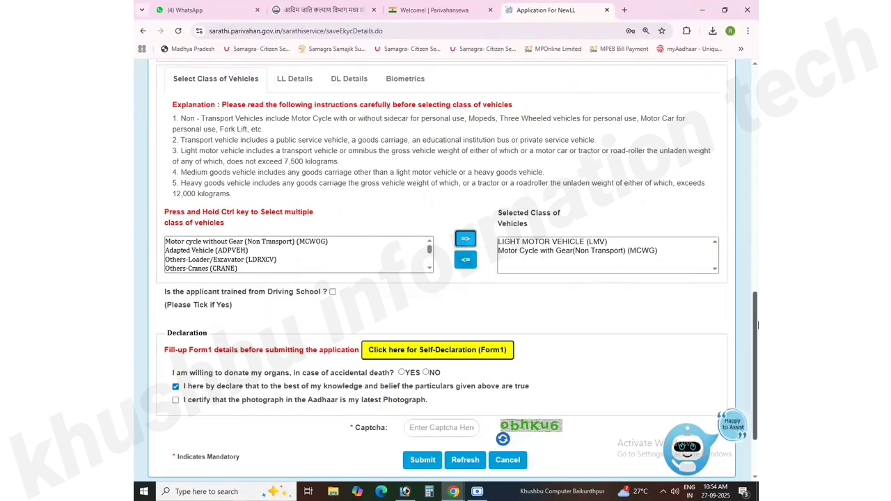
# Step: Open the Form 1 self-declaration and answer YES to distinguishing with each eye and NO to the other five fitness questions
pyautogui.click(406, 357)
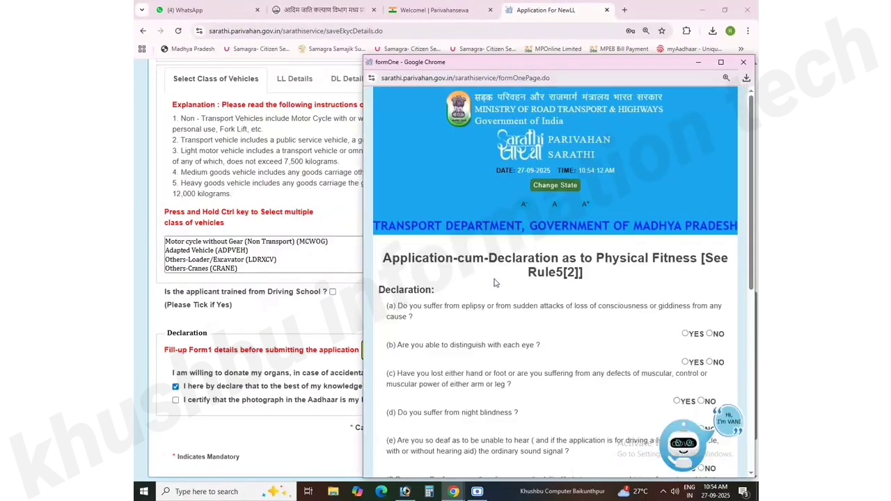
pyautogui.scroll(-3, 495, 283)
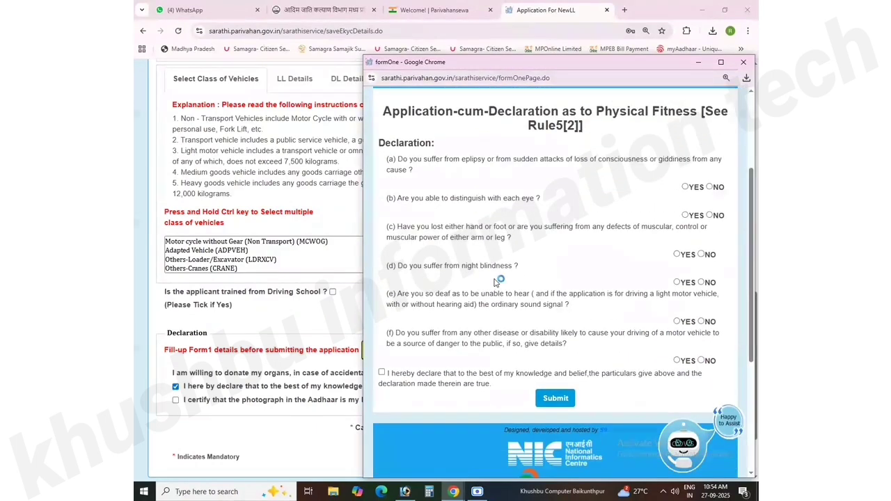
pyautogui.click(709, 187)
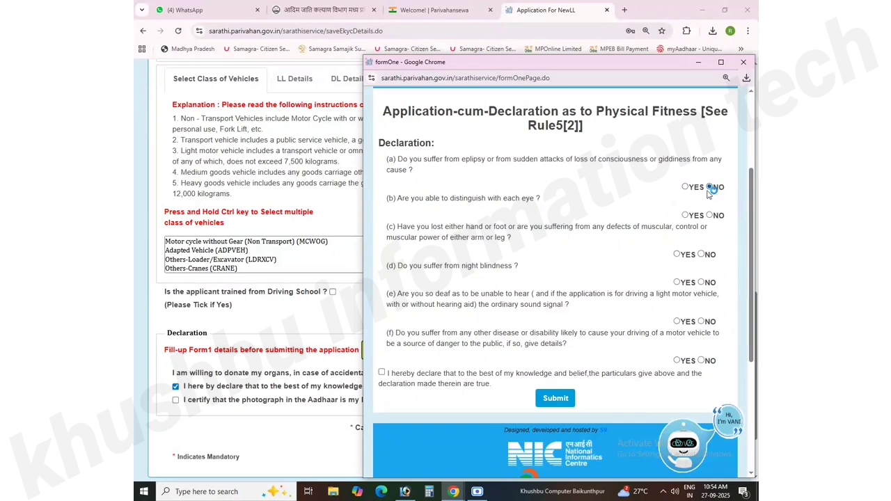
pyautogui.click(685, 215)
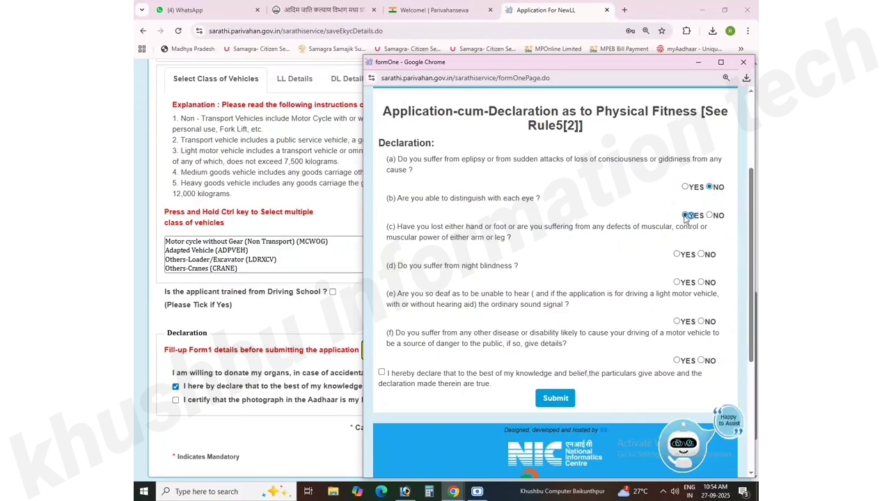
pyautogui.click(701, 254)
pyautogui.click(700, 282)
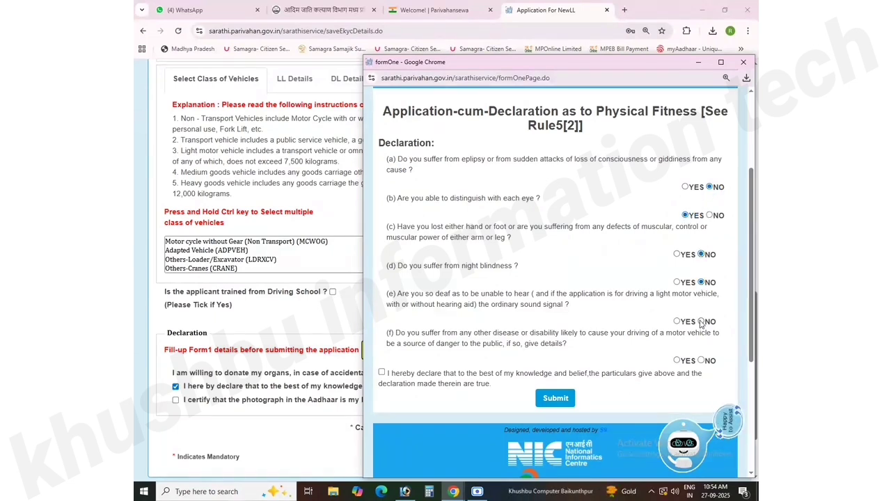
pyautogui.click(701, 322)
pyautogui.click(701, 360)
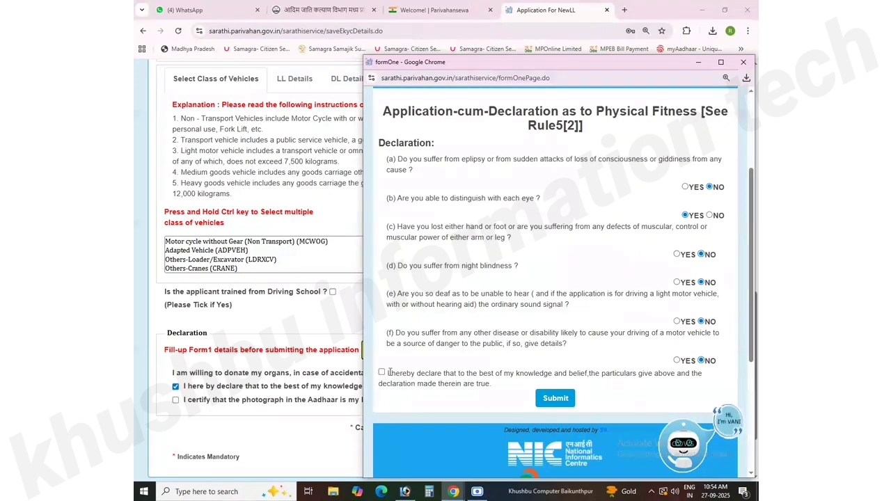
# Step: Accept the truth declaration in Form 1, submit and confirm the physical fitness self-declaration, and return to the application
pyautogui.click(554, 397)
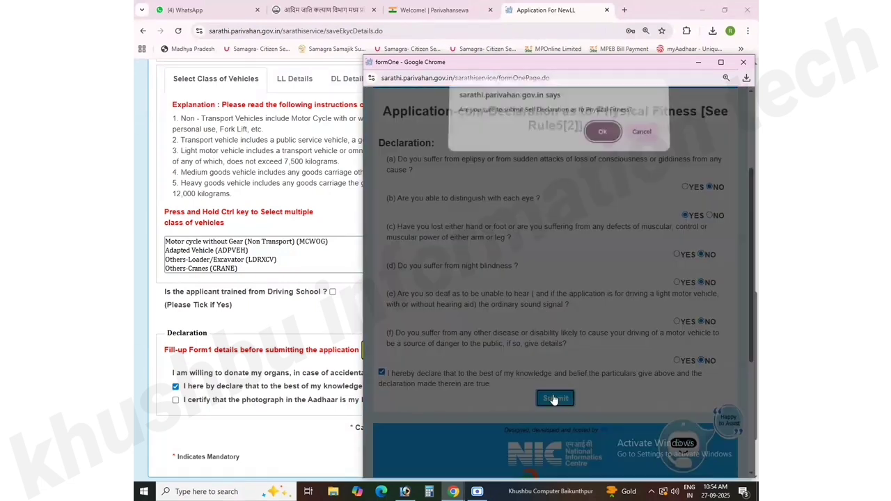
pyautogui.click(603, 137)
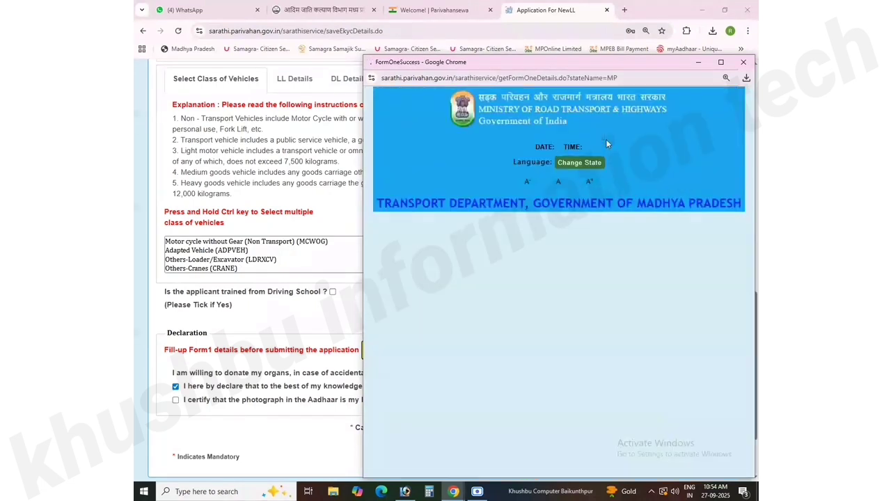
pyautogui.click(555, 288)
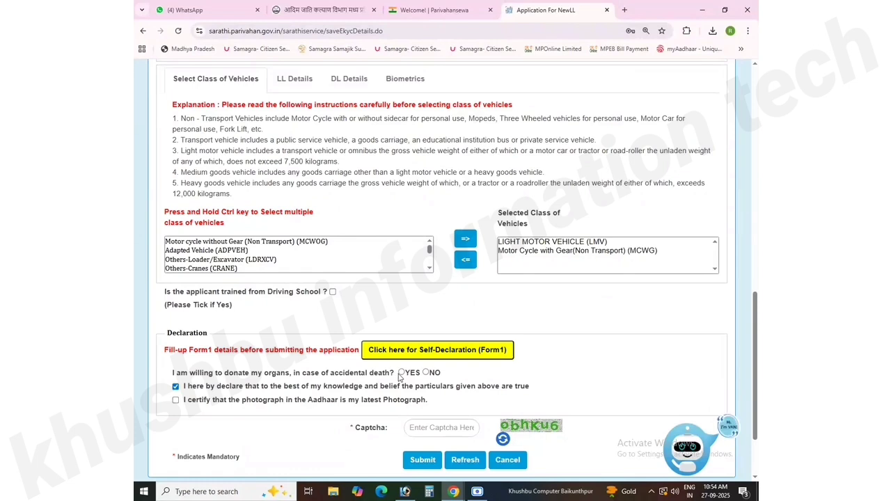
# Step: Choose NO for organ donation, certify the Aadhaar photograph as the latest, and fill in the displayed captcha
pyautogui.click(425, 372)
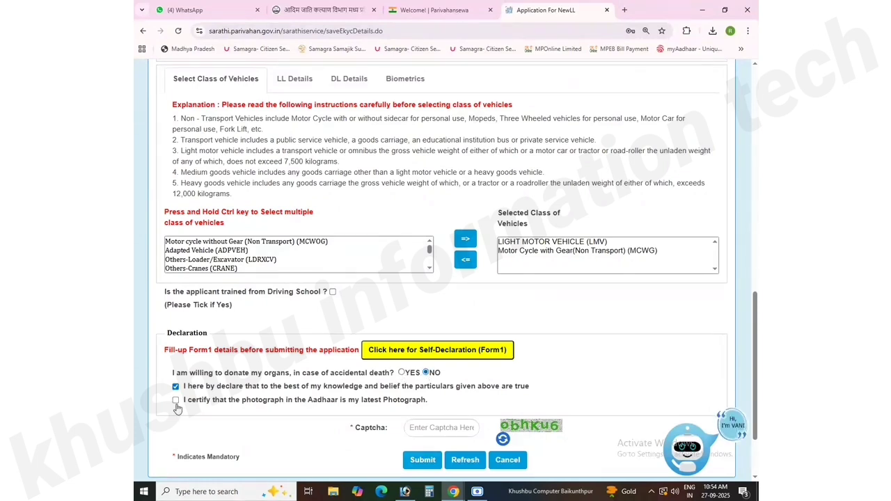
pyautogui.click(431, 427)
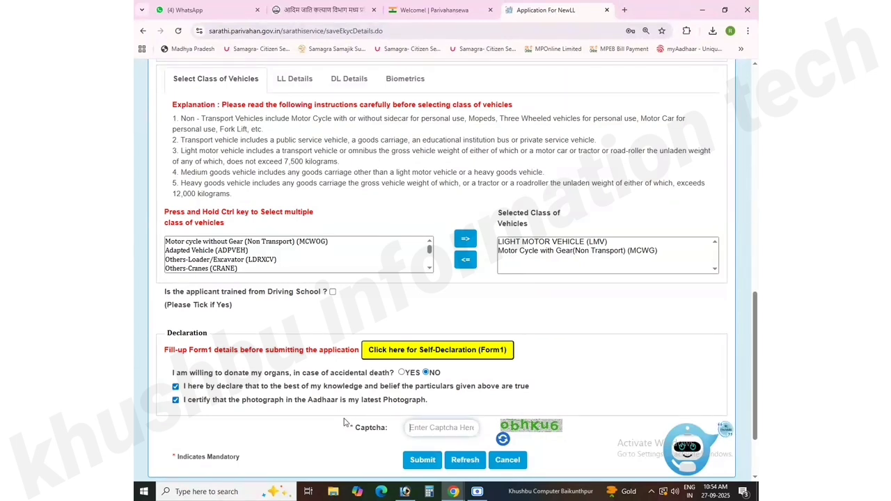
pyautogui.write('ob')
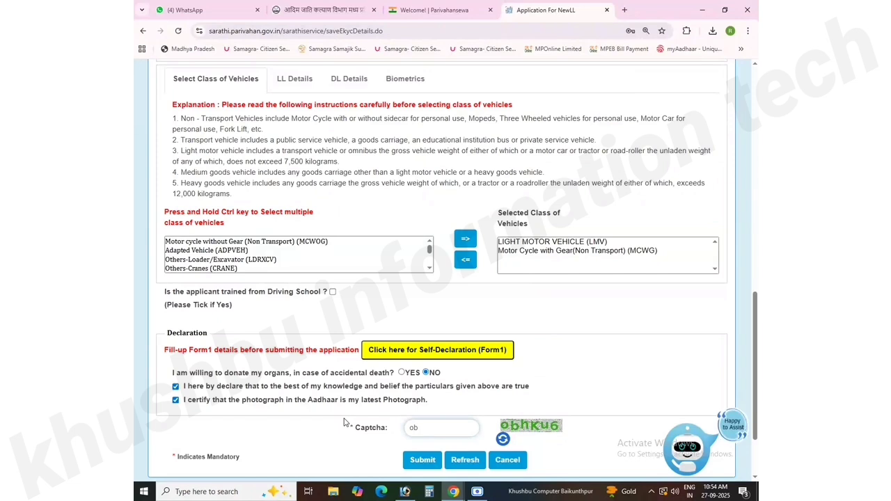
pyautogui.write('hKu6')
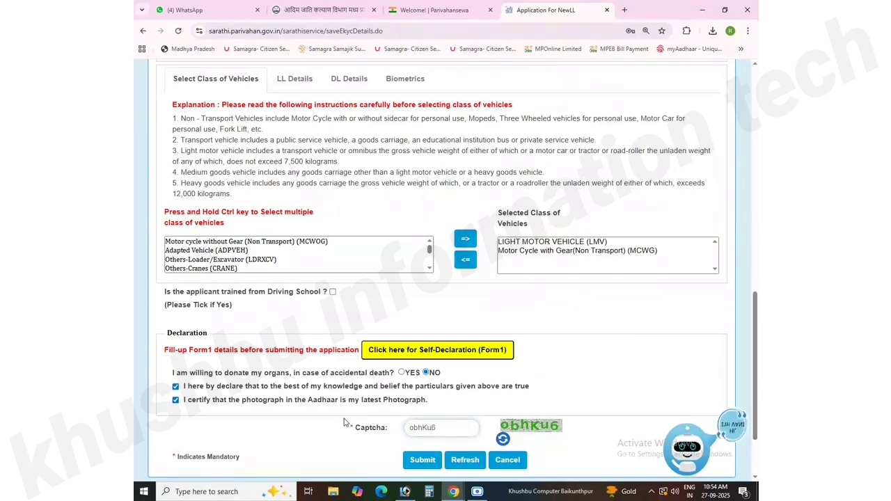
# Step: Submit the learner's licence application, confirm the mobile number and the no-existing-licence declaration, and acknowledge the submission
pyautogui.click(416, 463)
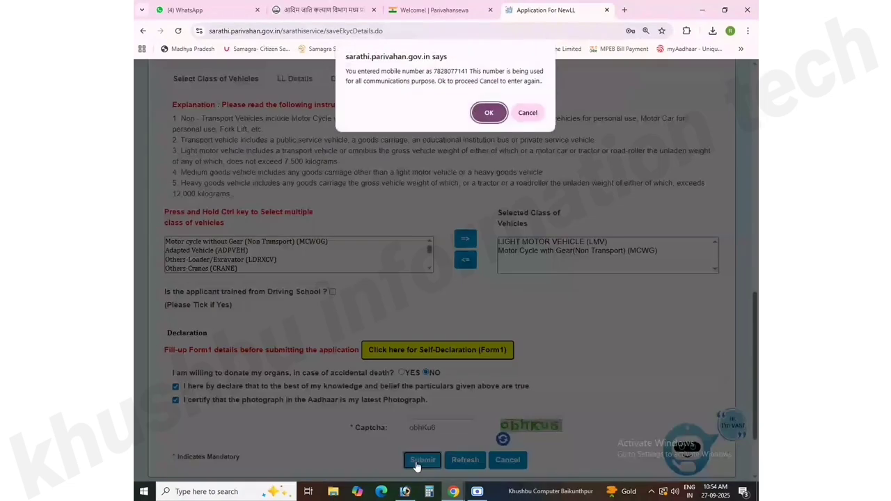
pyautogui.click(489, 112)
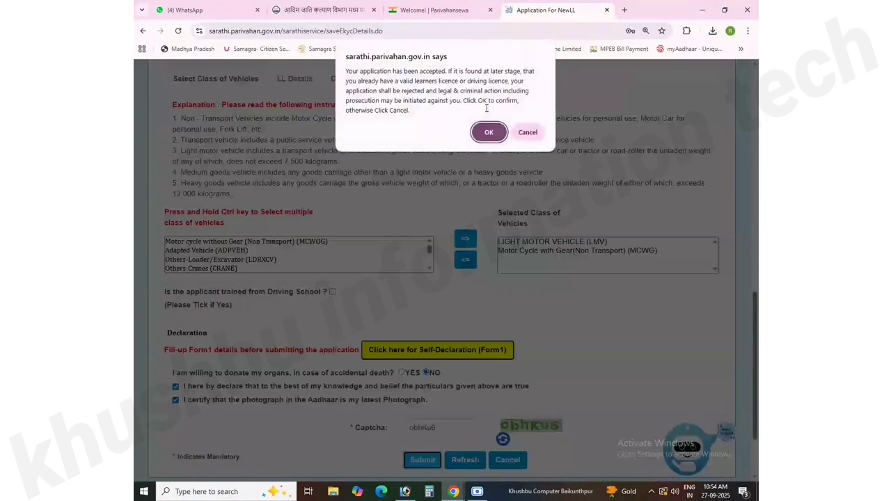
pyautogui.click(488, 132)
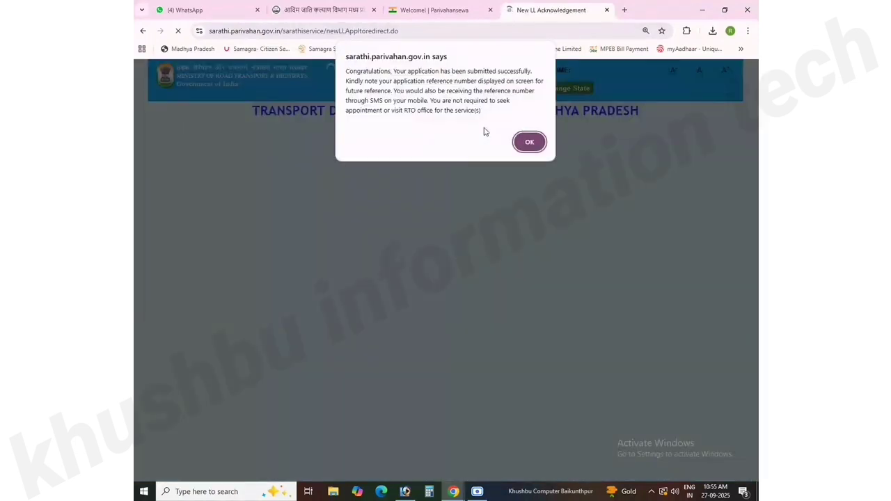
pyautogui.click(528, 143)
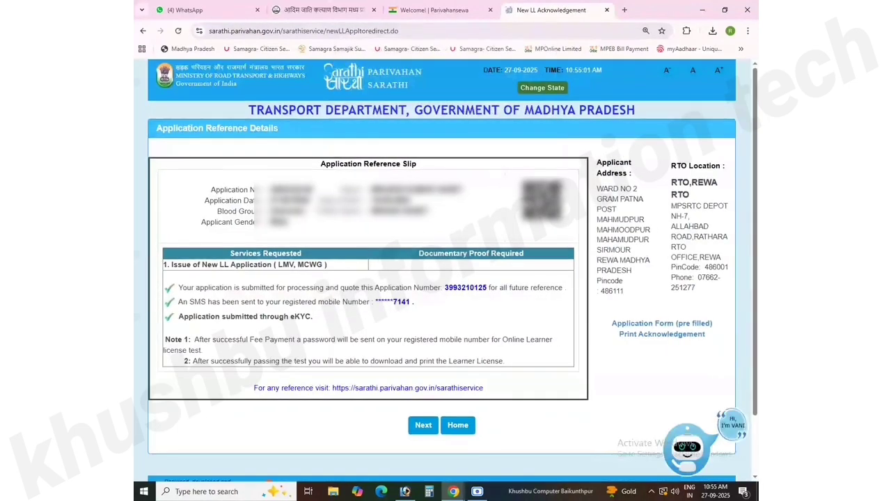
# Step: Select the application number on the reference slip, continue to Application Status, and submit the form with the displayed captcha
pyautogui.doubleClick(291, 190)
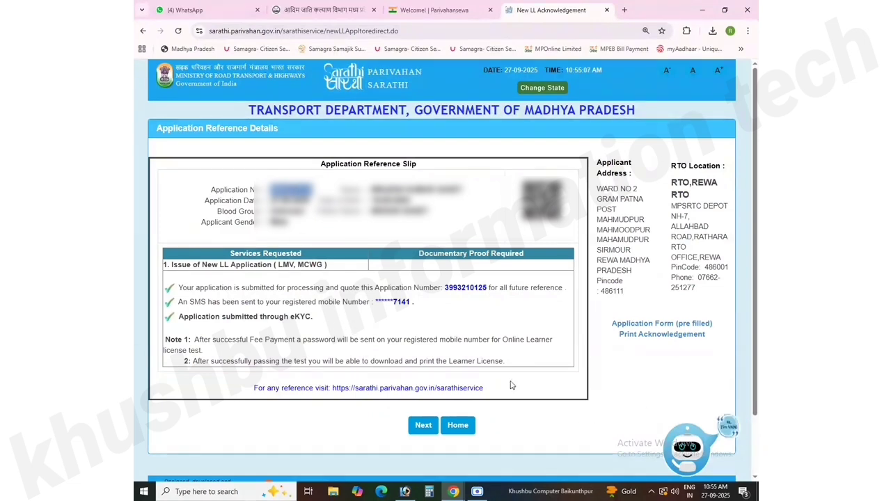
pyautogui.click(420, 427)
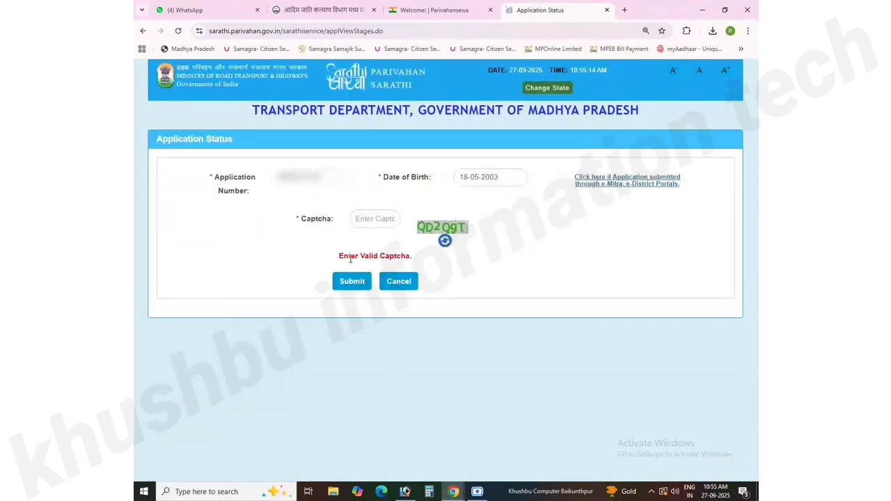
pyautogui.click(360, 224)
pyautogui.write('QD2QgT')
pyautogui.click(352, 285)
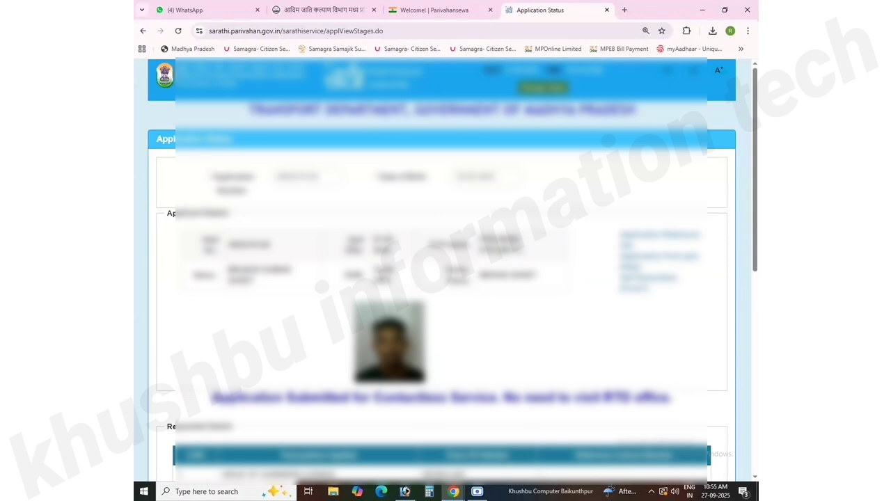
# Step: Proceed with the FEE PAYMENT stage of the application and choose Common PGI as the payment gateway
pyautogui.scroll(-5, 353, 247)
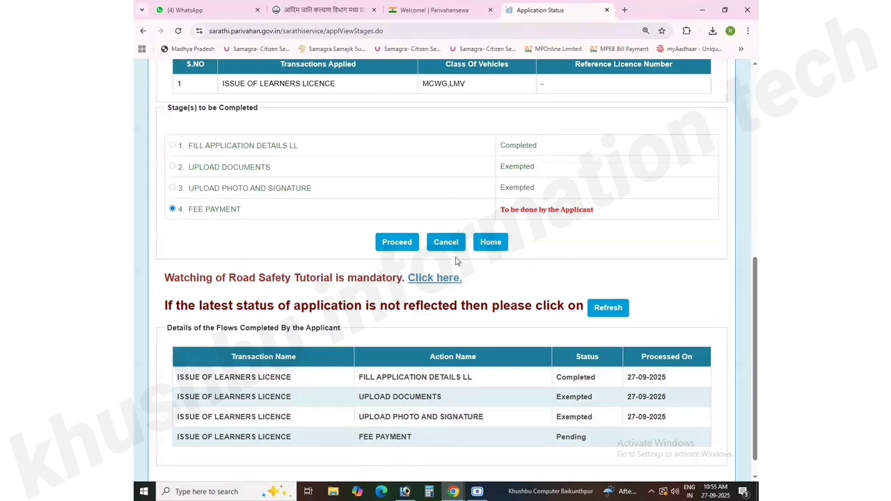
pyautogui.click(390, 243)
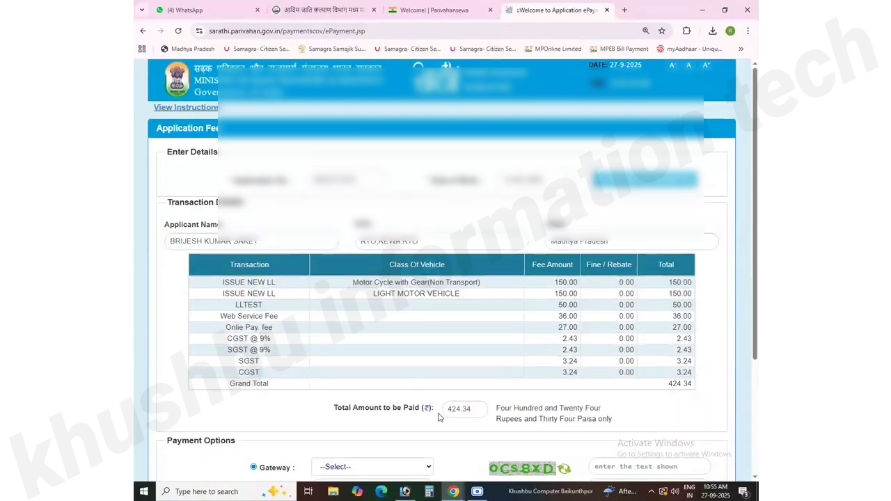
pyautogui.scroll(-5, 438, 417)
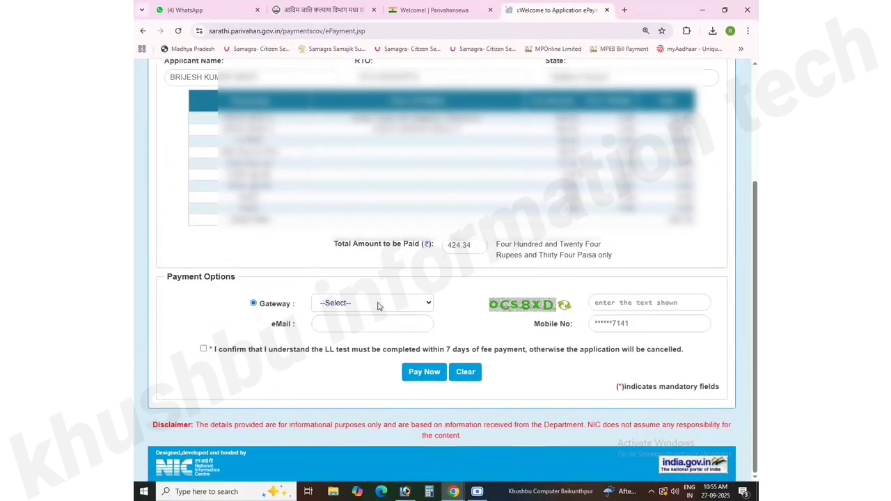
pyautogui.click(378, 304)
pyautogui.click(374, 330)
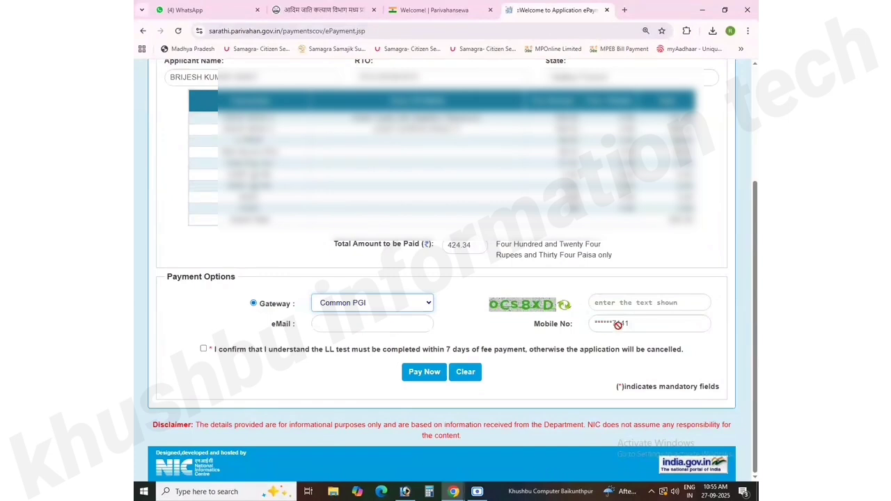
# Step: Fill in the displayed captcha, confirm that the LL test must be completed within 7 days, and start the fee payment
pyautogui.click(632, 305)
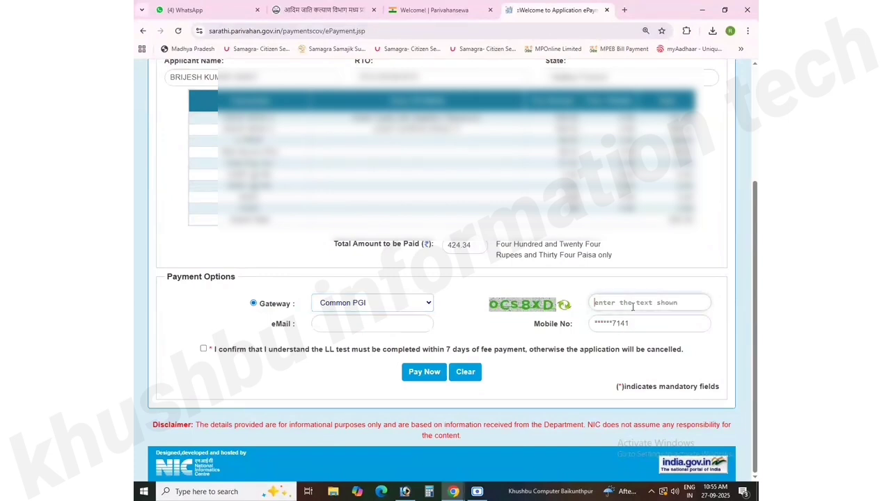
pyautogui.write('oCs8xD')
pyautogui.click(204, 349)
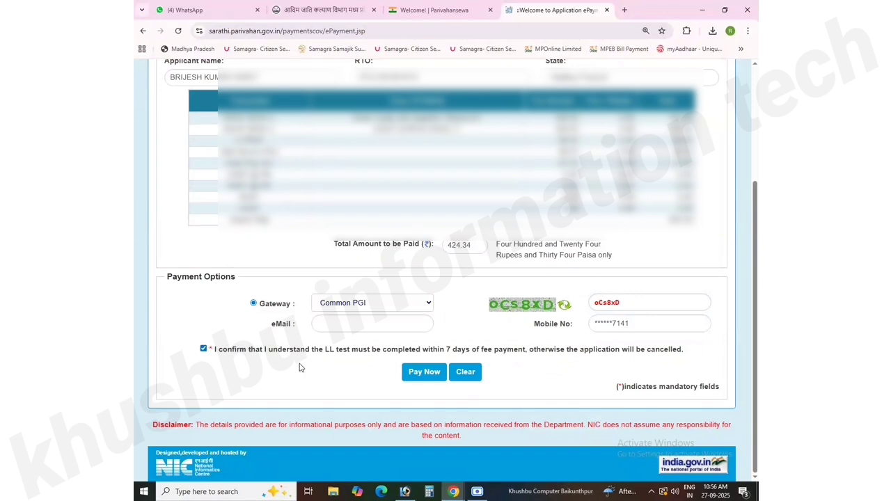
pyautogui.click(425, 372)
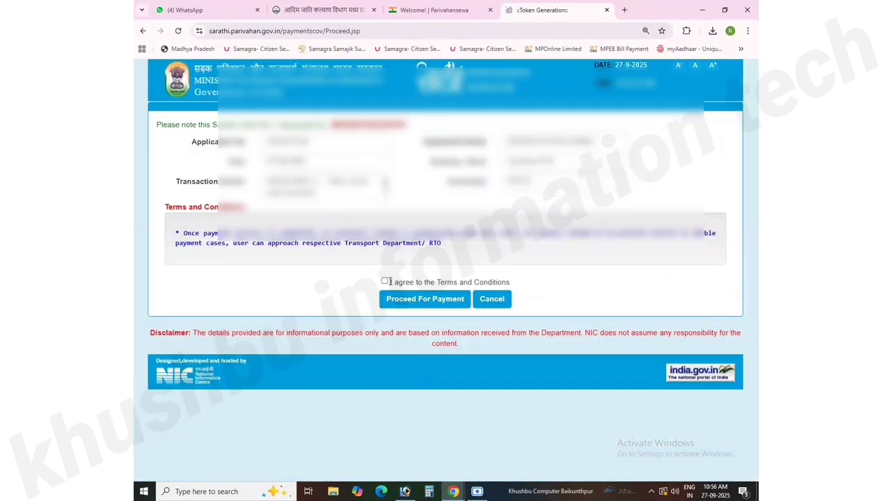
# Step: Agree to the payment terms, proceed to the payment gateway page, and submit it with Direct Pay and its terms accepted
pyautogui.click(384, 281)
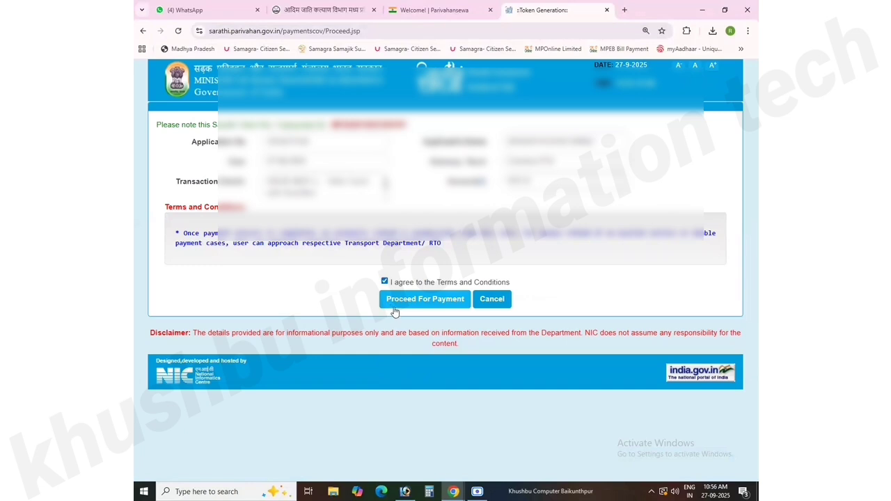
pyautogui.click(400, 299)
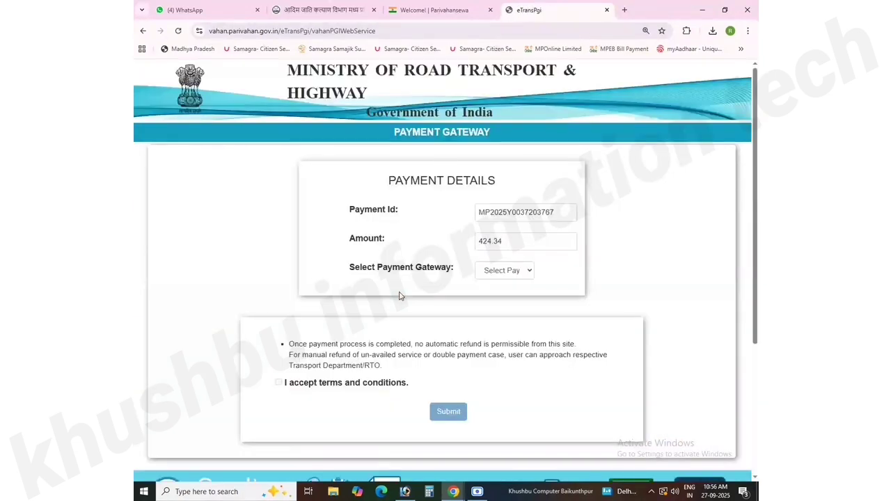
pyautogui.click(505, 274)
pyautogui.click(498, 301)
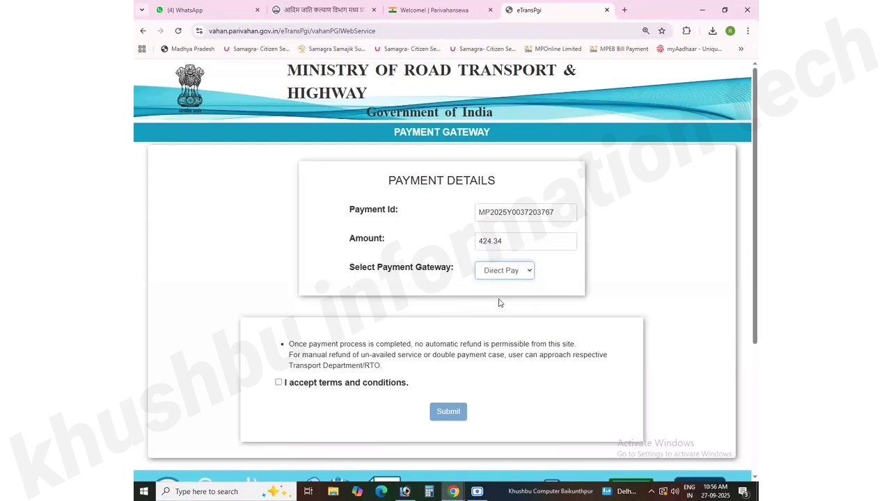
pyautogui.click(278, 383)
pyautogui.click(448, 412)
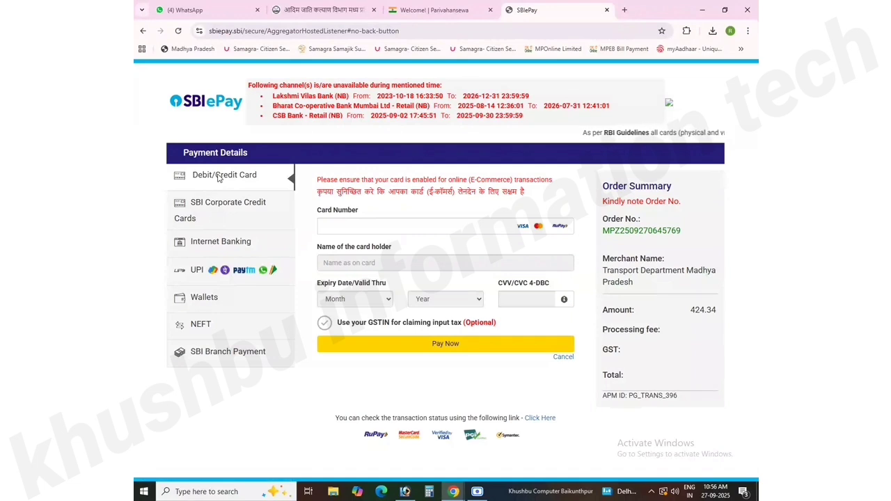
# Step: Look through the SBI ePay payment methods, choose UPI with the UPI QR option, and pay the fee
pyautogui.click(214, 207)
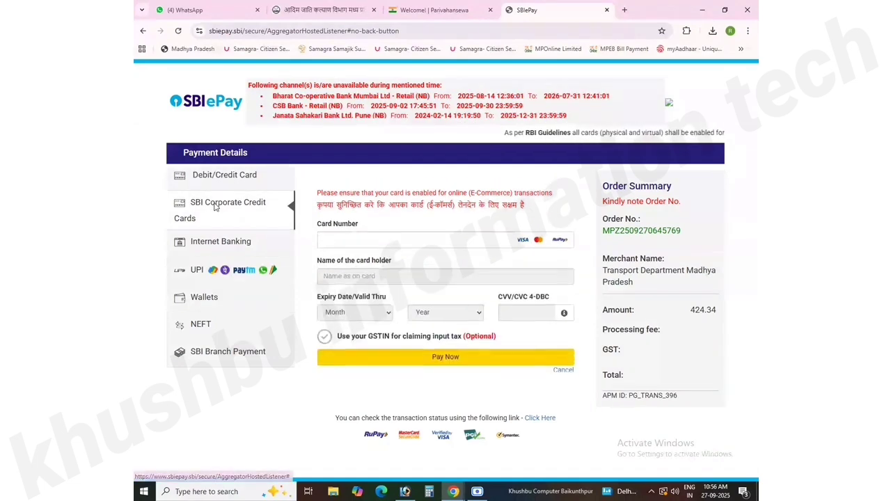
pyautogui.click(203, 248)
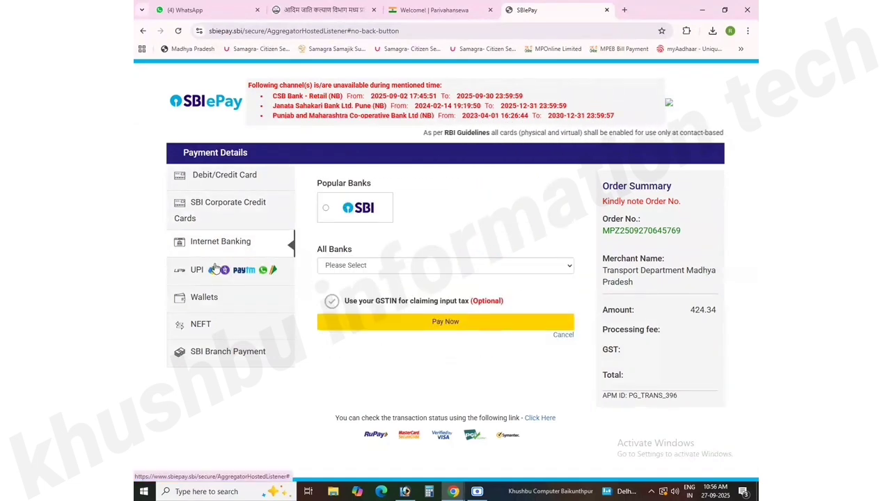
pyautogui.click(213, 275)
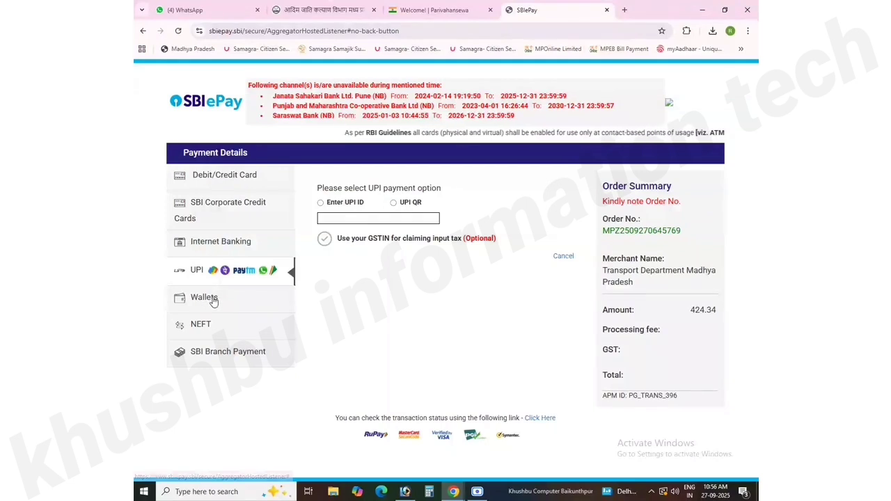
pyautogui.click(393, 203)
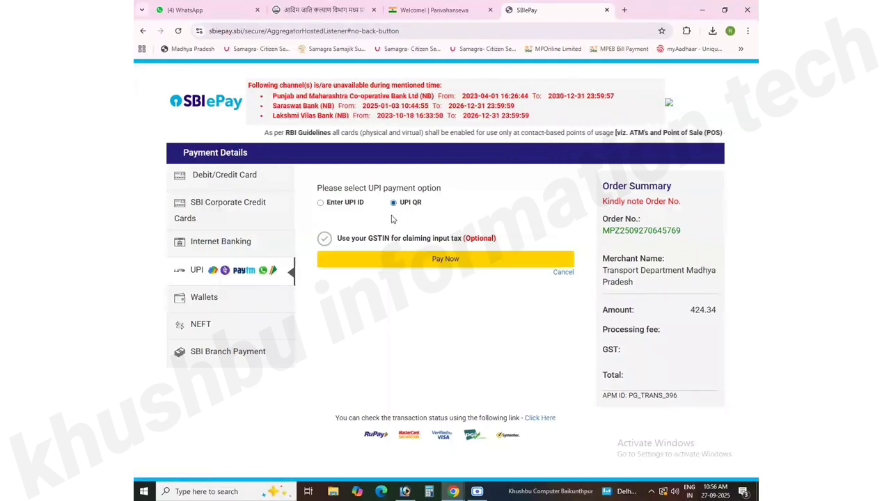
pyautogui.click(429, 266)
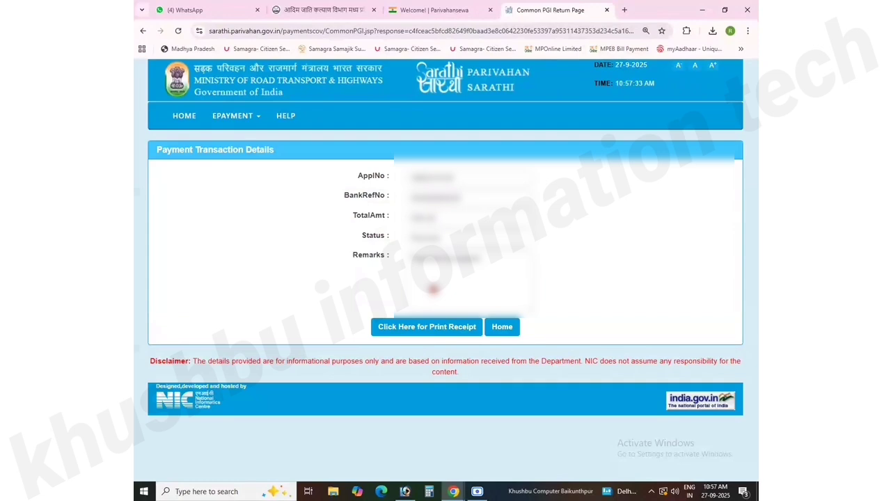
# Step: Open the receipt printing form for the payment and try to get the receipt details with the displayed captcha
pyautogui.click(428, 327)
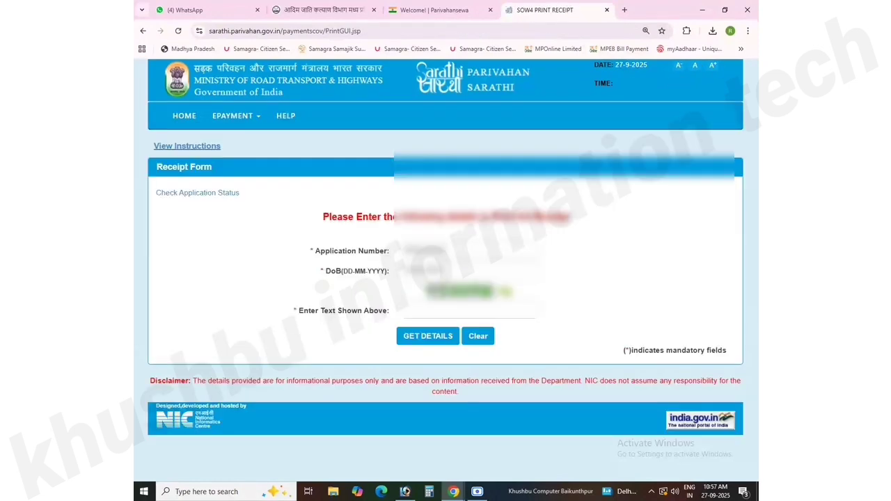
pyautogui.click(454, 308)
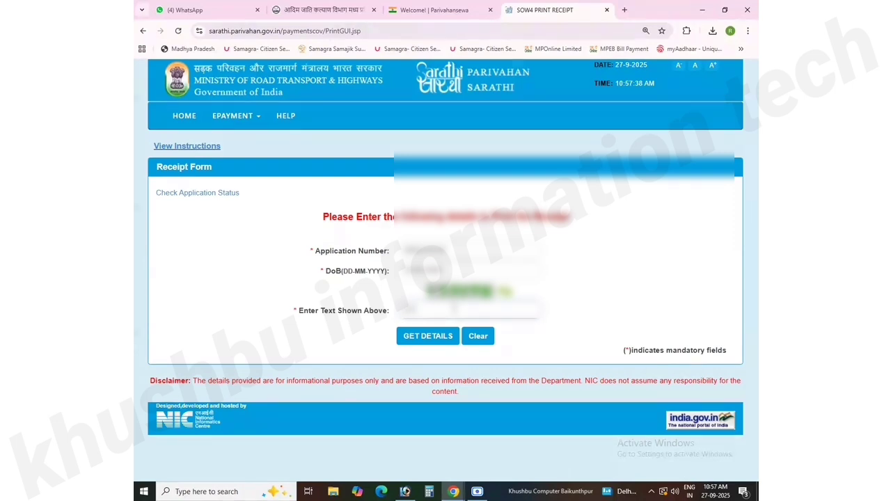
pyautogui.write('8')
pyautogui.click(426, 336)
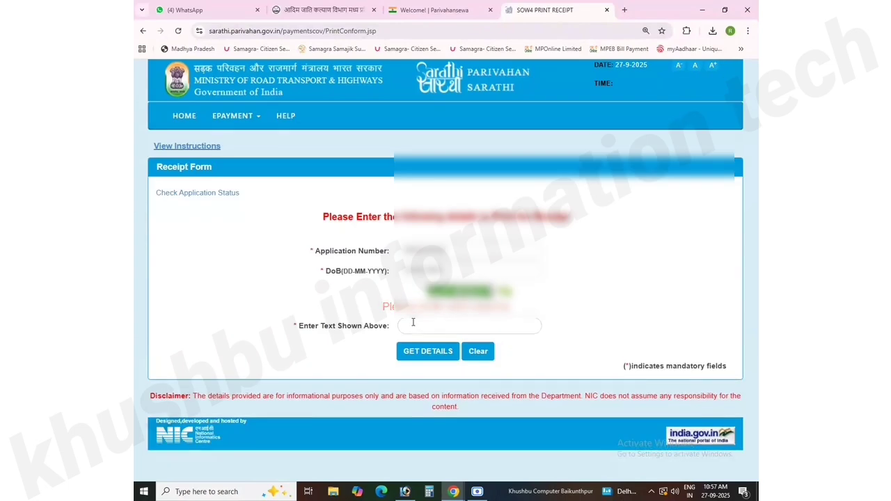
# Step: Try again to get the receipt details with the newly displayed captcha
pyautogui.click(451, 328)
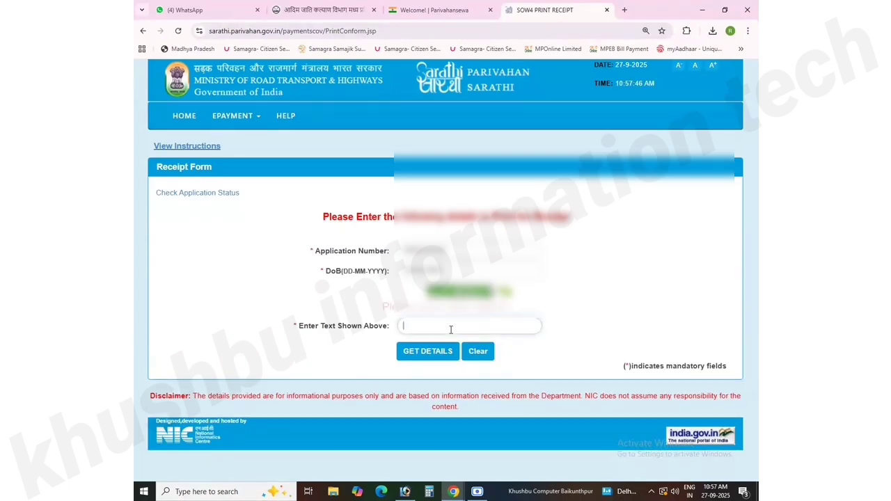
pyautogui.write('n')
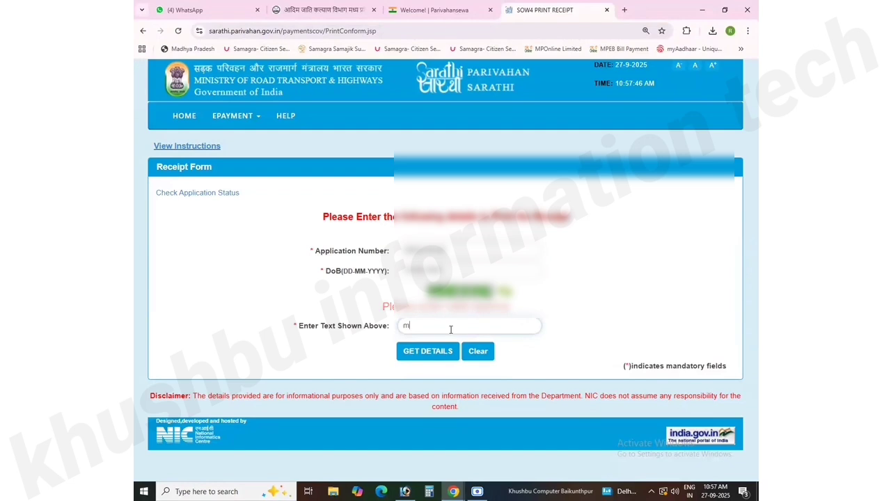
pyautogui.write('M')
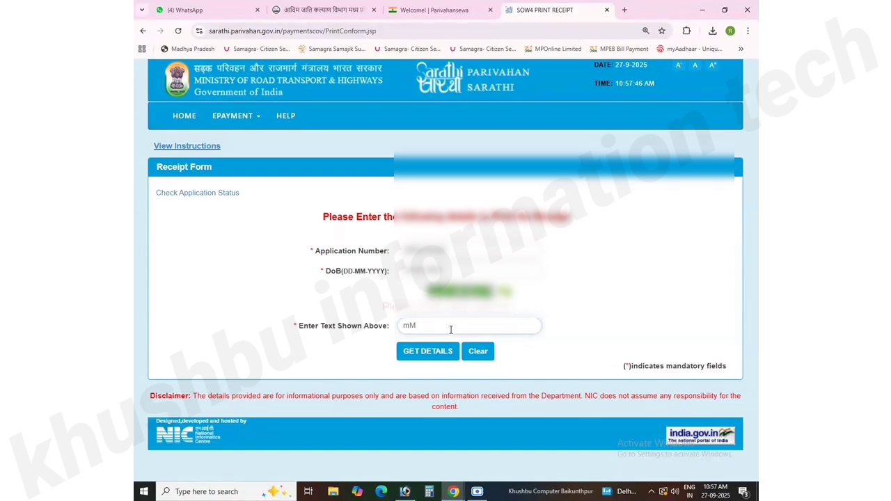
pyautogui.write('O')
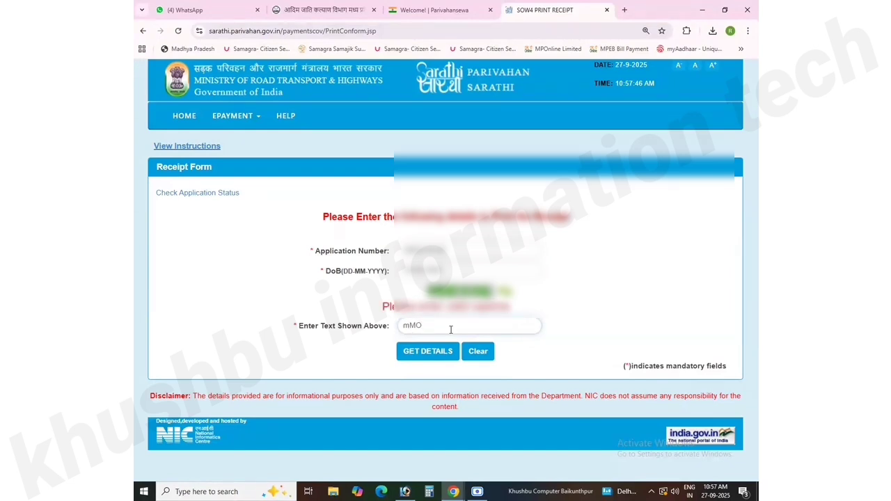
pyautogui.write('Ym1')
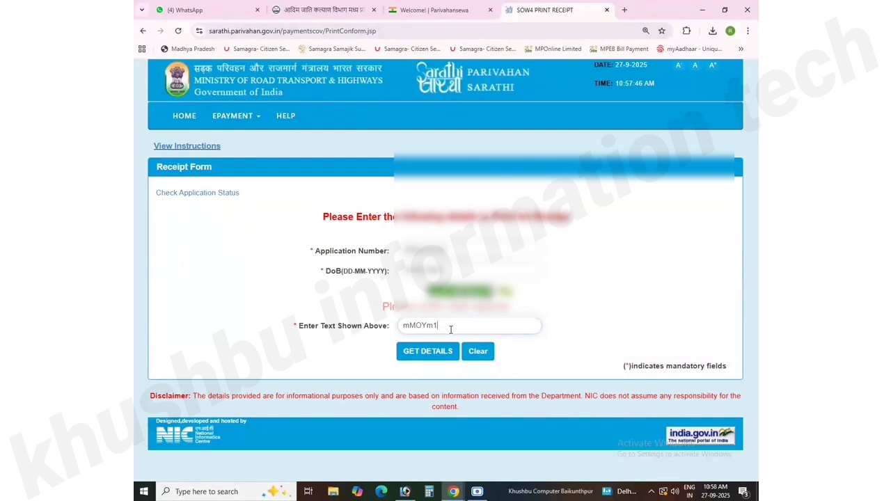
pyautogui.click(432, 352)
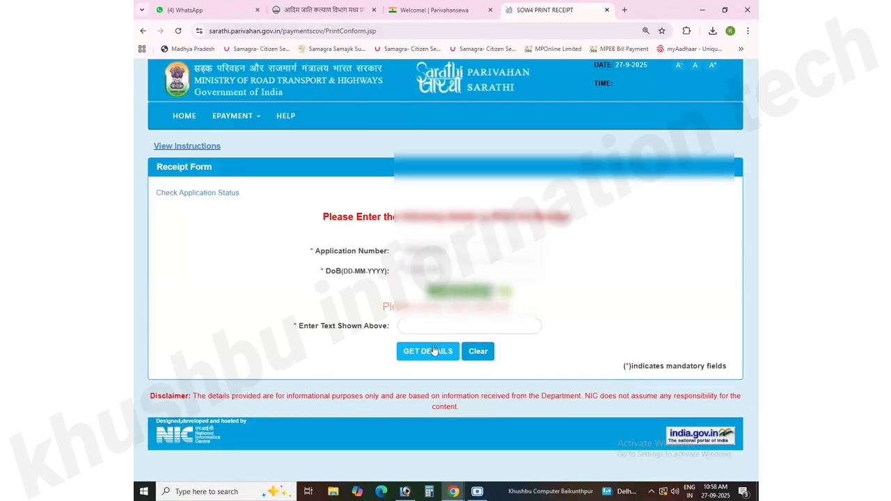
# Step: Fill in the captcha currently shown on the receipt form and retrieve the receipt details
pyautogui.click(432, 328)
pyautogui.write('b')
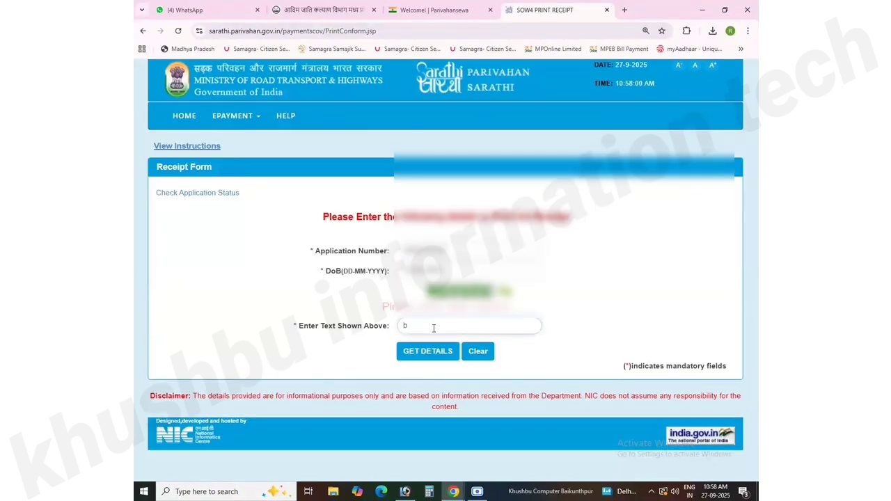
pyautogui.write('0V')
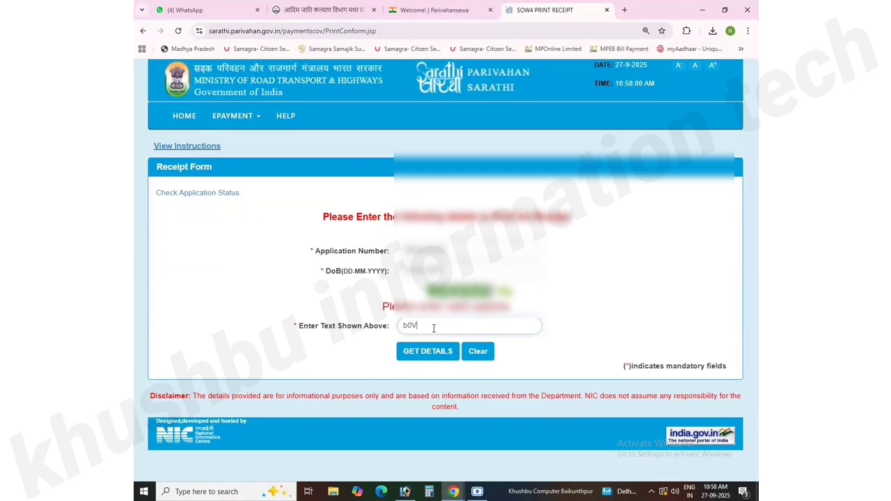
pyautogui.write('5ZE')
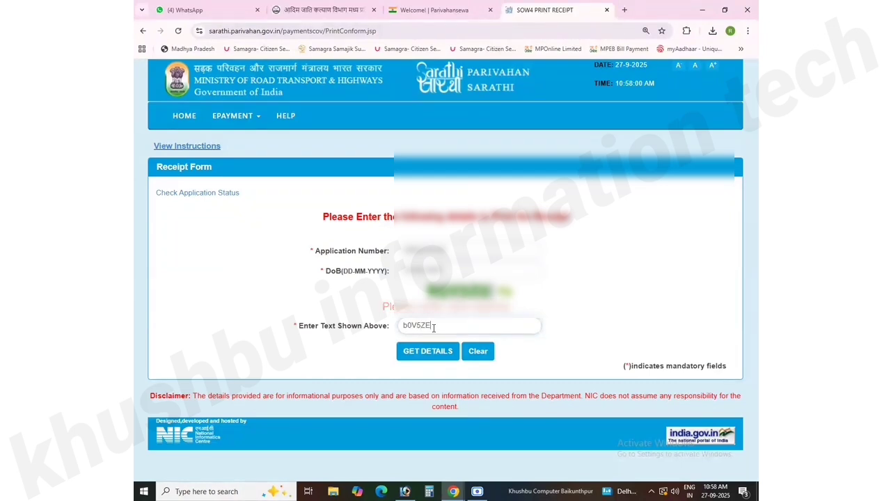
pyautogui.click(421, 355)
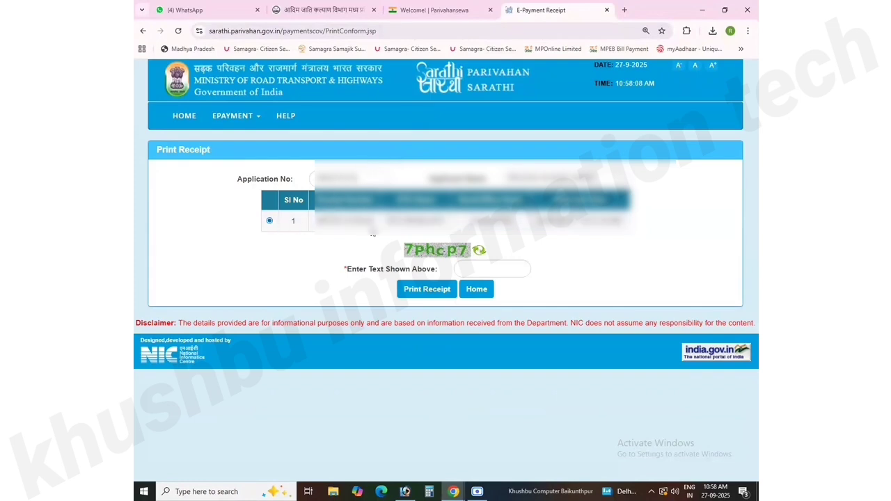
# Step: Enter the captcha for the listed receipt, print the receipt, and open the downloaded Report.pdf
pyautogui.click(474, 268)
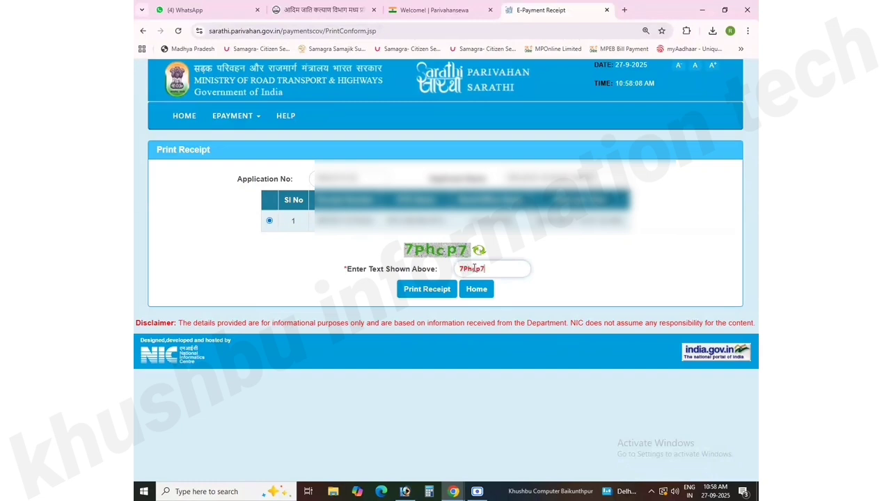
pyautogui.click(413, 293)
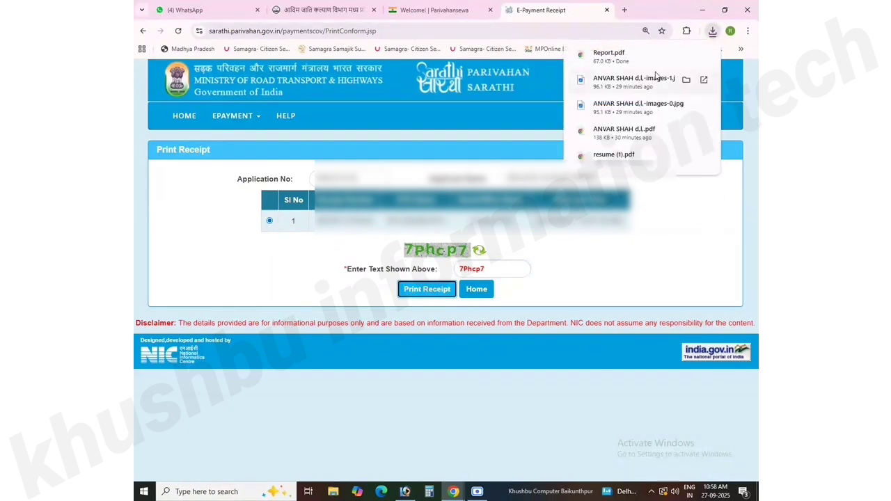
pyautogui.click(613, 55)
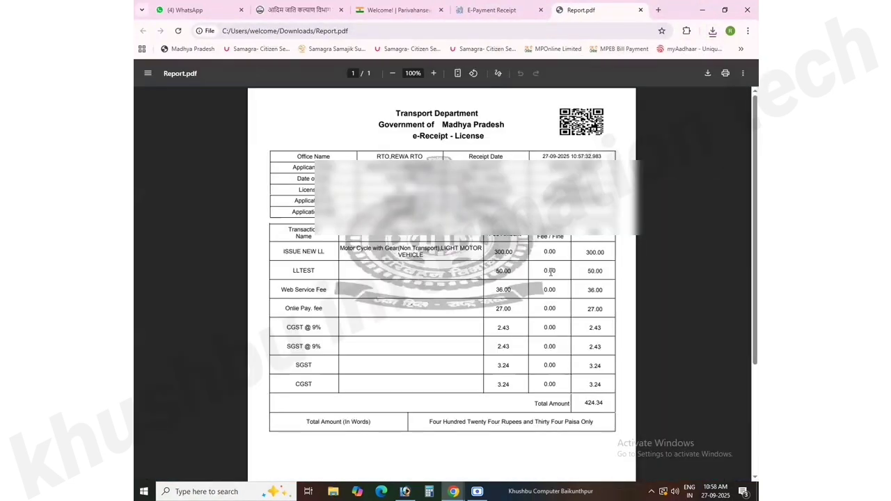
# Step: Return the payment receipt page to the Sarathi home page, and copy the application number from Report.pdf
pyautogui.click(490, 5)
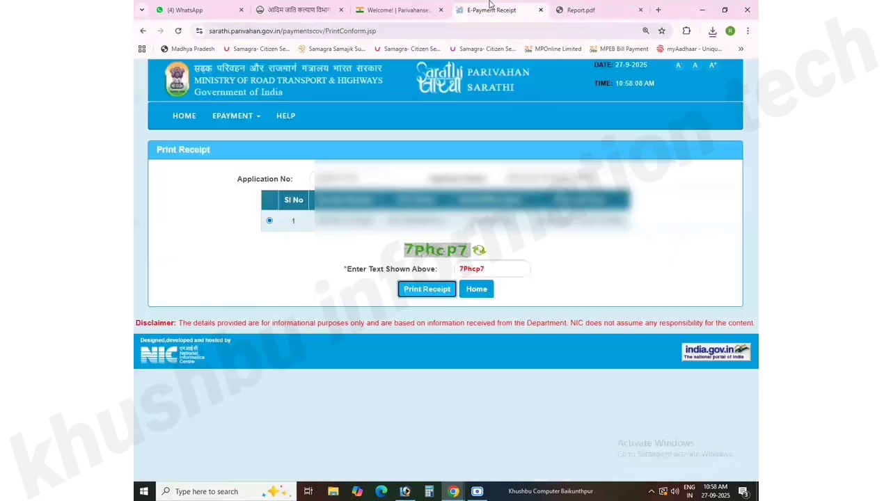
pyautogui.click(483, 289)
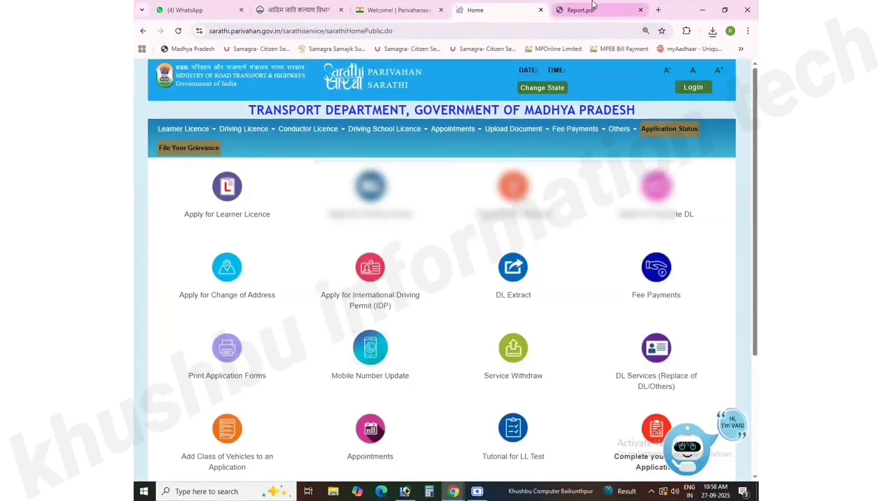
pyautogui.click(581, 10)
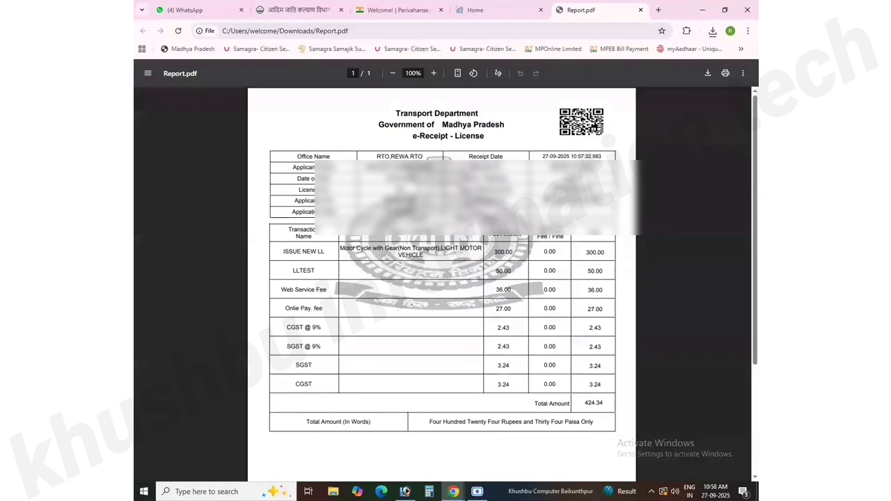
pyautogui.doubleClick(400, 201)
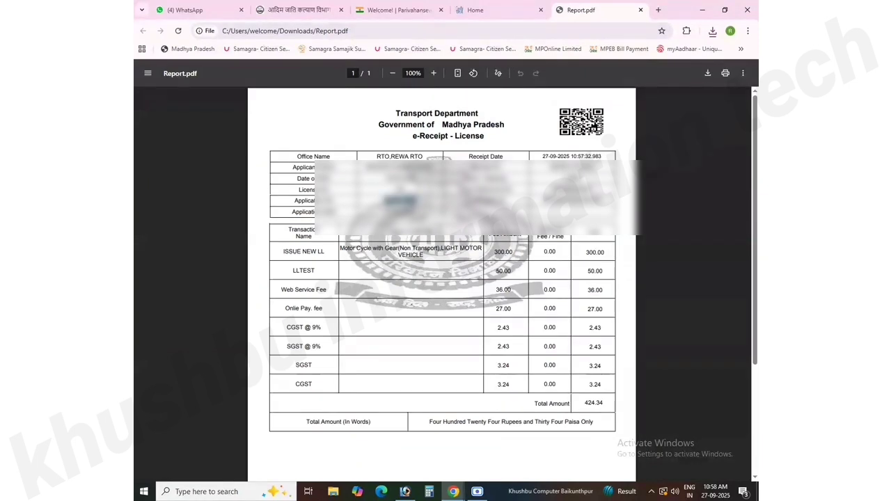
# Step: Open Online LLTest (STALL) from the Sarathi home page and submit the LL application number with the displayed captcha
pyautogui.click(491, 10)
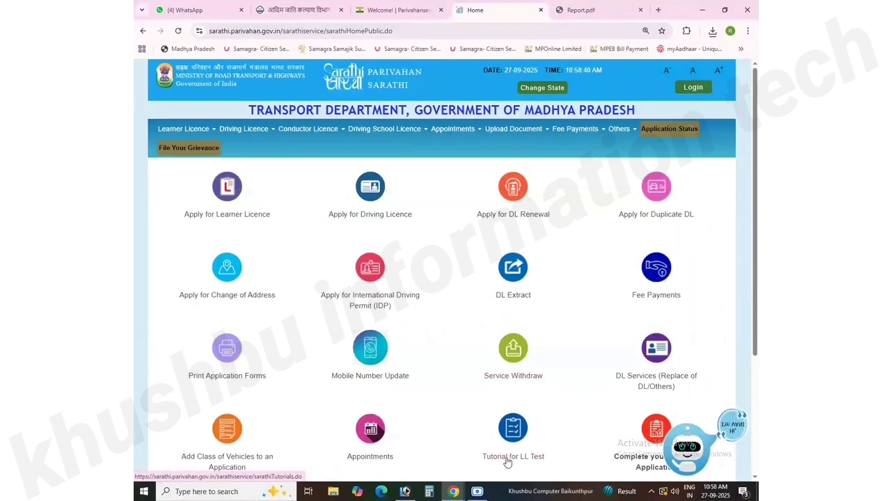
pyautogui.scroll(-2, 512, 442)
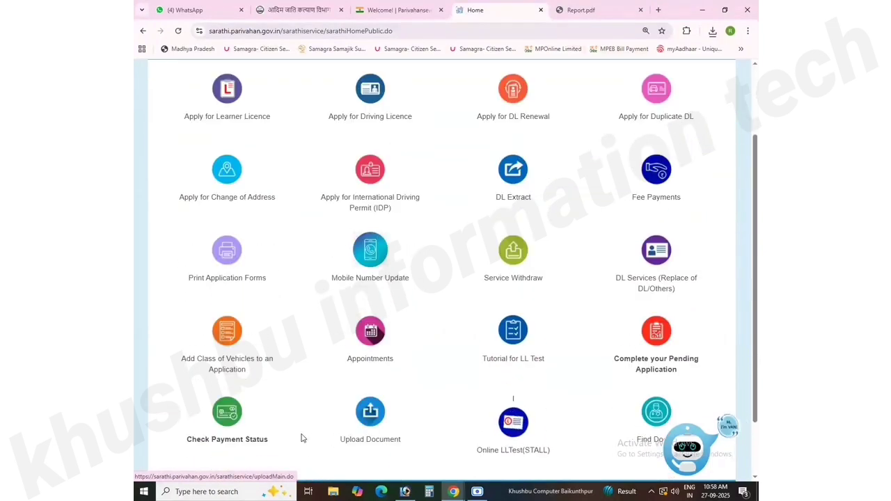
pyautogui.click(513, 423)
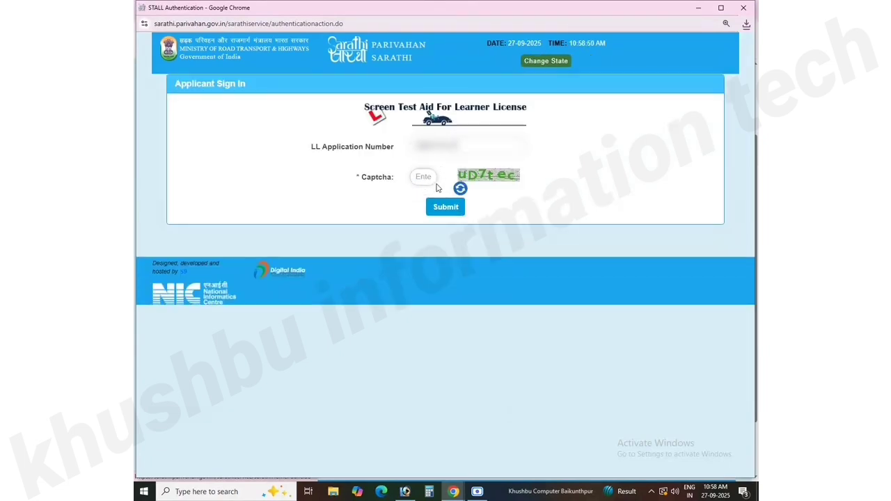
pyautogui.write('u')
pyautogui.write('D7')
pyautogui.write('tec')
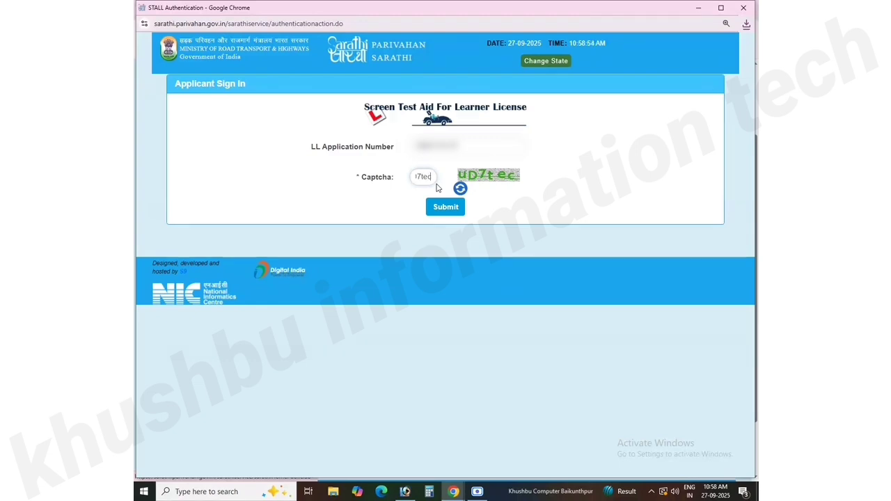
pyautogui.click(454, 207)
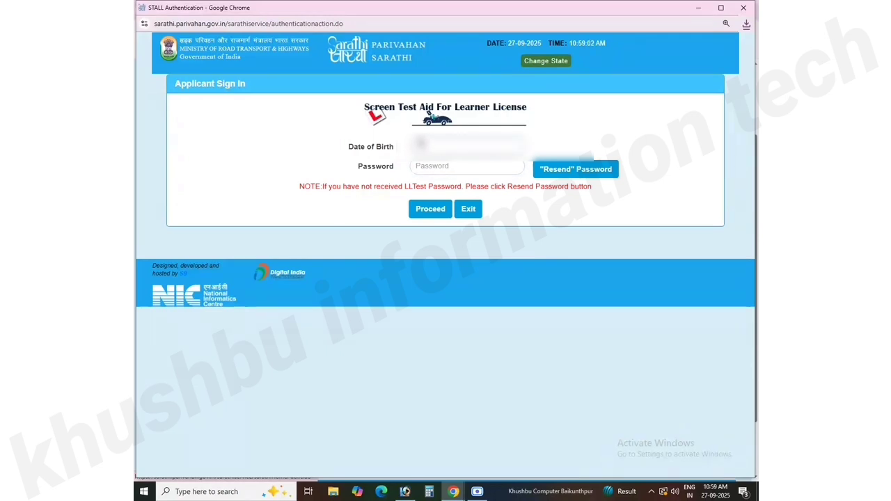
# Step: Sign in to the learner's licence test with the applicant's date of birth and test password, and continue past the STALL instructions
pyautogui.write('20')
pyautogui.click(417, 166)
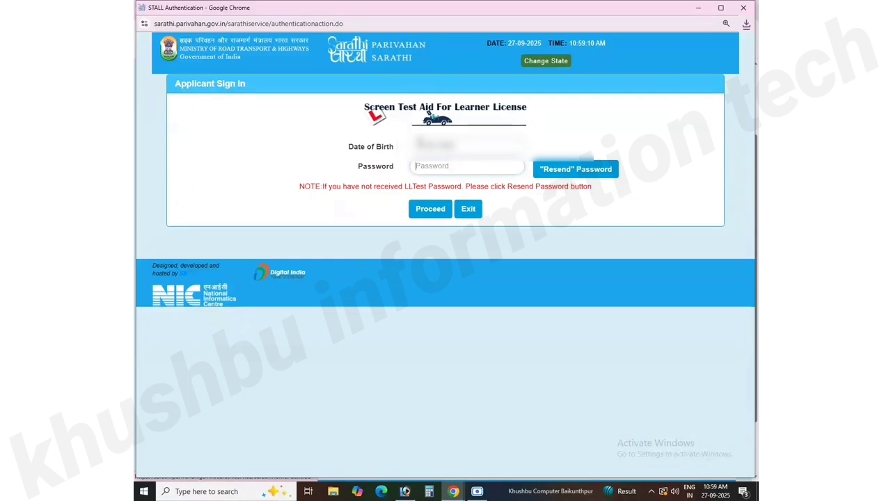
pyautogui.write('••••')
pyautogui.click(430, 209)
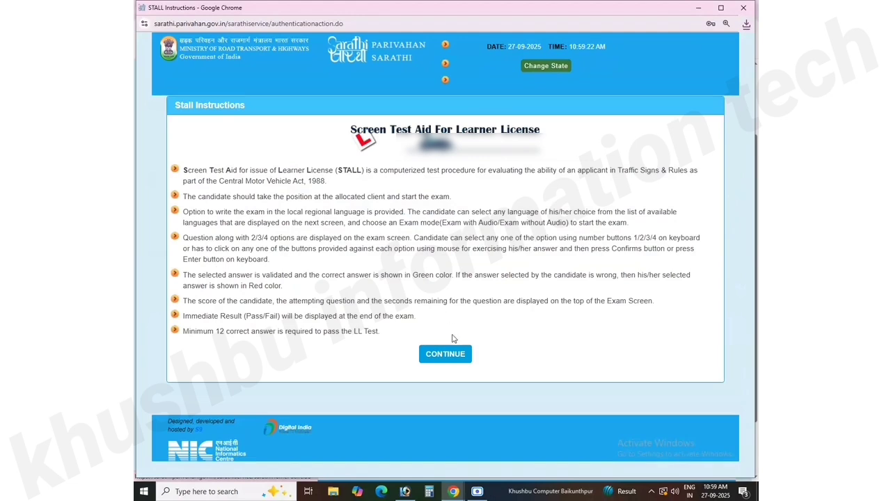
pyautogui.click(446, 355)
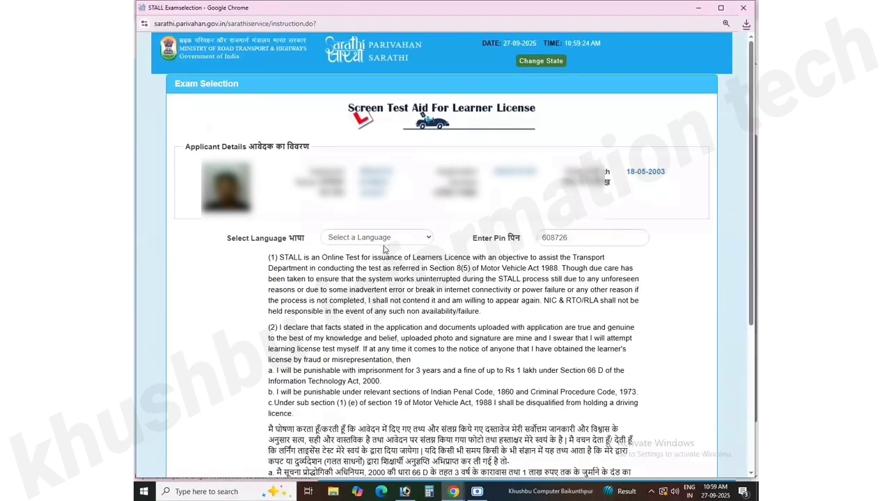
# Step: Choose हिंदी as the exam language, agree to the declaration and the road safety tutorials statement, and continue to the test
pyautogui.click(377, 240)
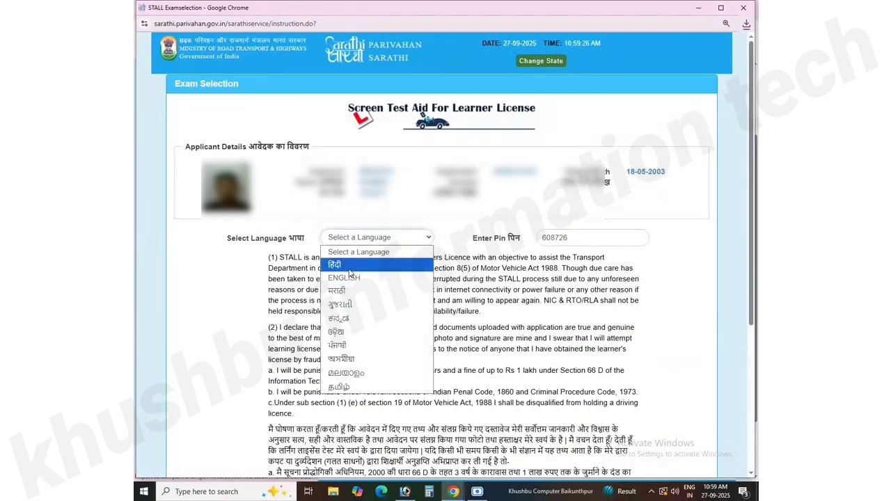
pyautogui.click(350, 270)
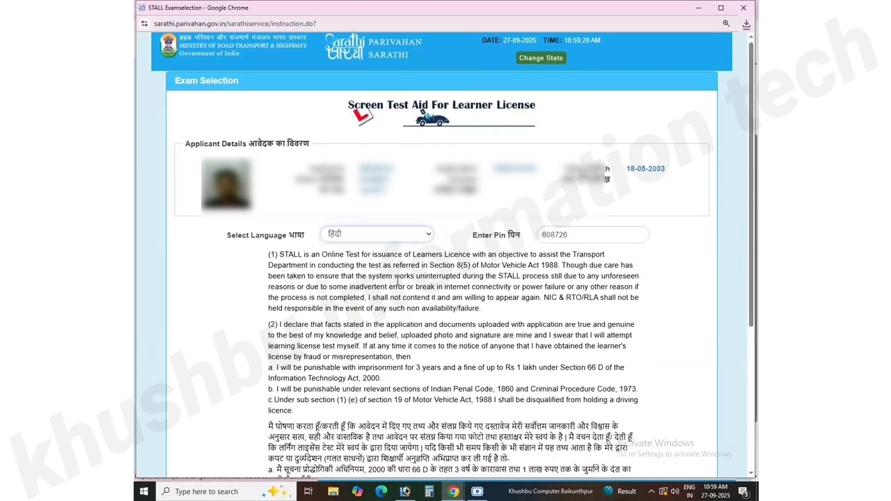
pyautogui.scroll(-5, 390, 282)
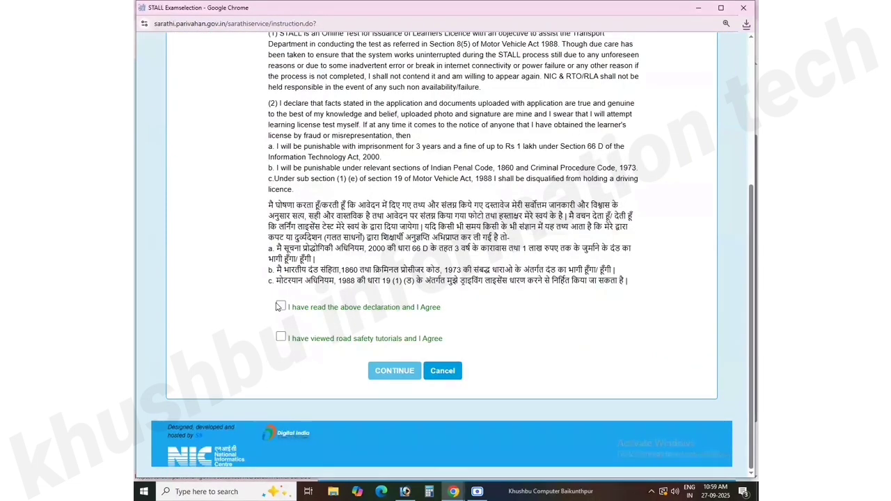
pyautogui.click(280, 306)
pyautogui.click(281, 338)
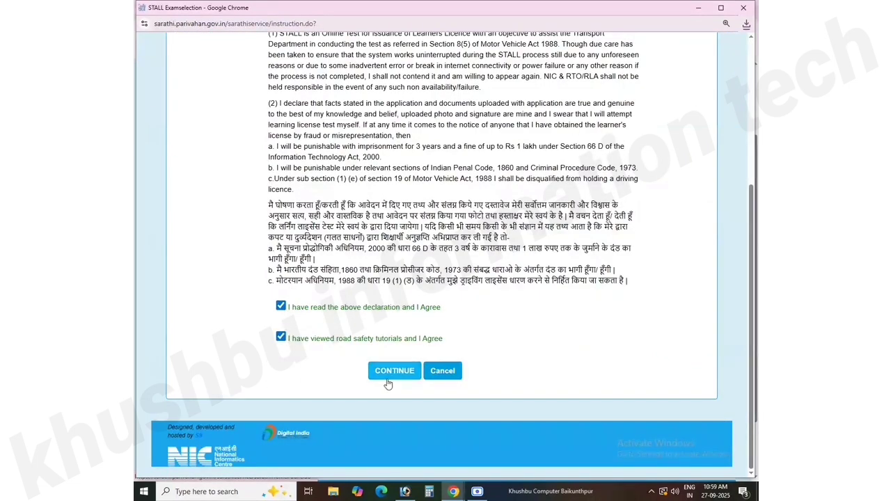
pyautogui.click(390, 377)
pyautogui.click(391, 372)
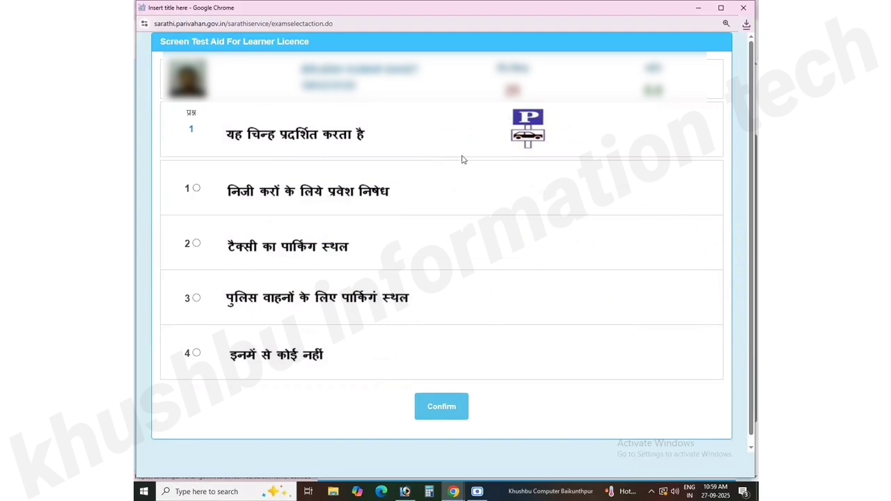
# Step: Answer question 1 about the parking sign with option 2, टैक्सी का पार्किंग स्थल, and confirm it
pyautogui.click(283, 254)
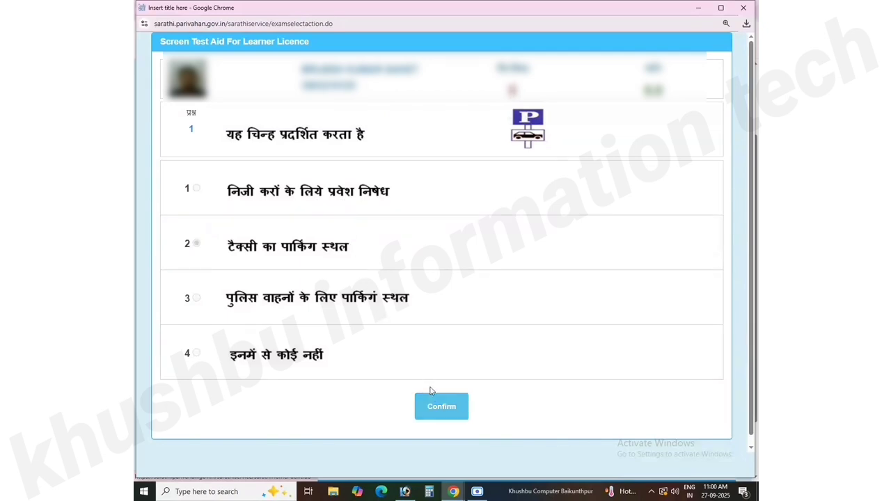
pyautogui.click(441, 407)
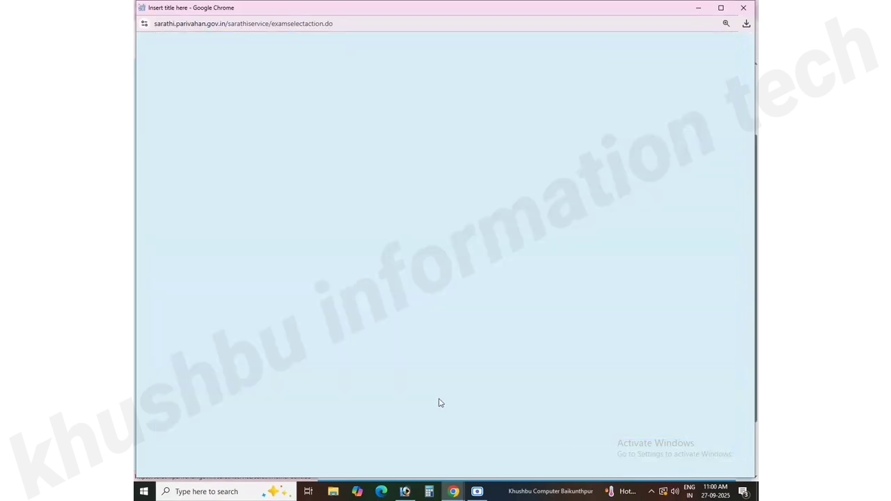